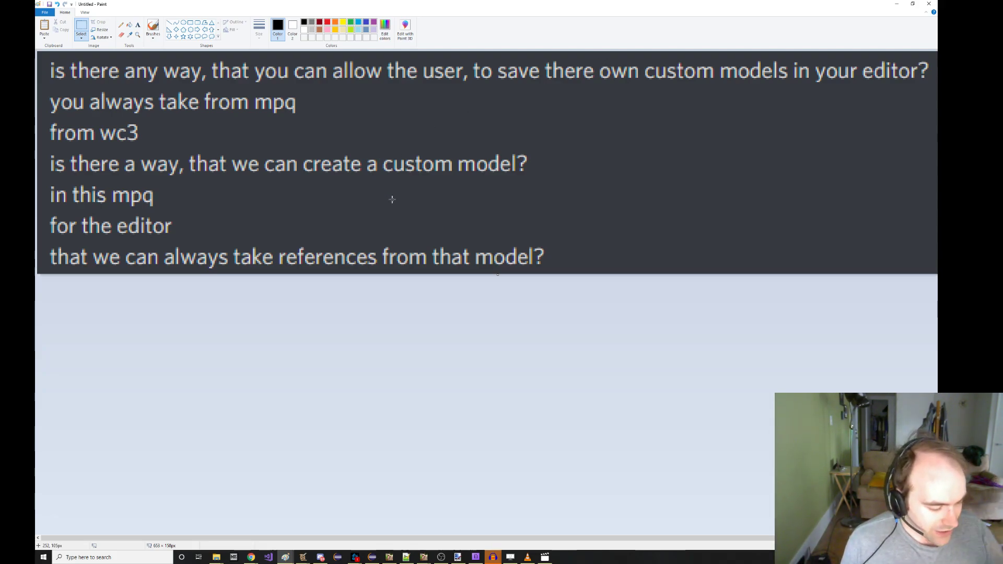
# Step: Switch to the Retera Model Studio window containing the cube model
pyautogui.click(424, 557)
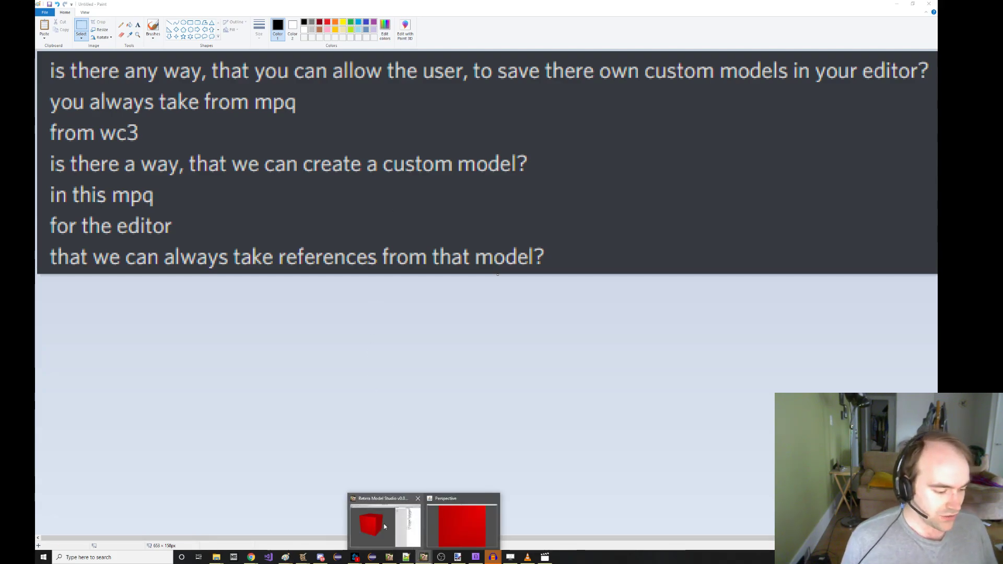
pyautogui.click(384, 526)
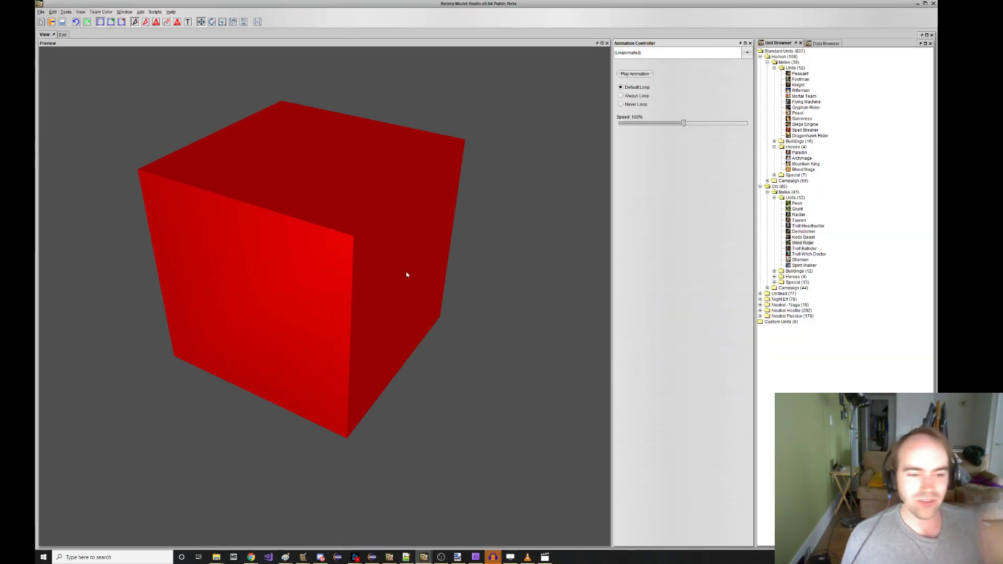
# Step: Preview the cube in purple team colour, return it to red, and look at it from a slightly different angle
pyautogui.click(101, 12)
pyautogui.click(107, 49)
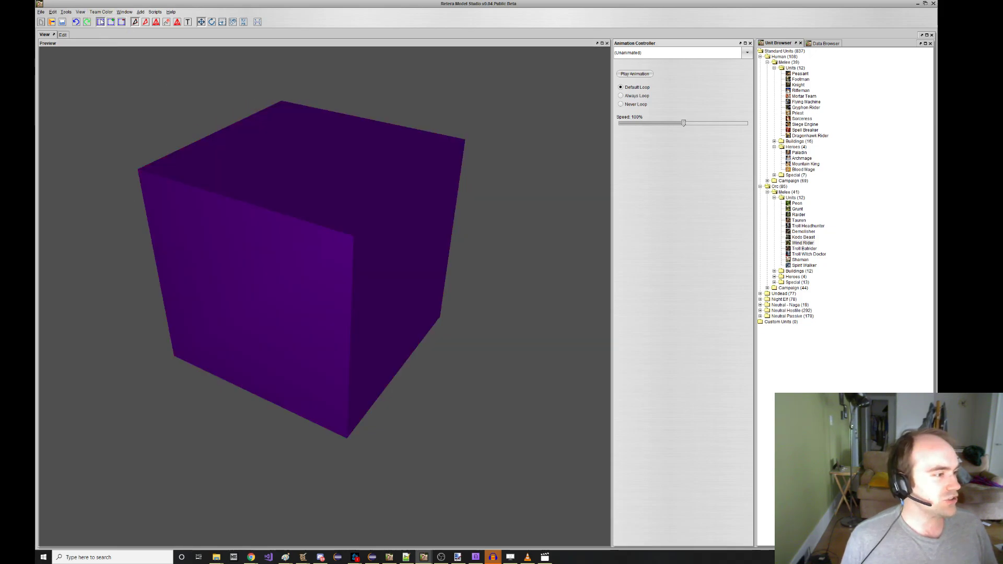
pyautogui.click(101, 11)
pyautogui.click(106, 21)
pyautogui.moveTo(217, 129)
pyautogui.mouseDown()
pyautogui.moveTo(230, 131)
pyautogui.moveTo(220, 128)
pyautogui.mouseUp()
pyautogui.click(41, 11)
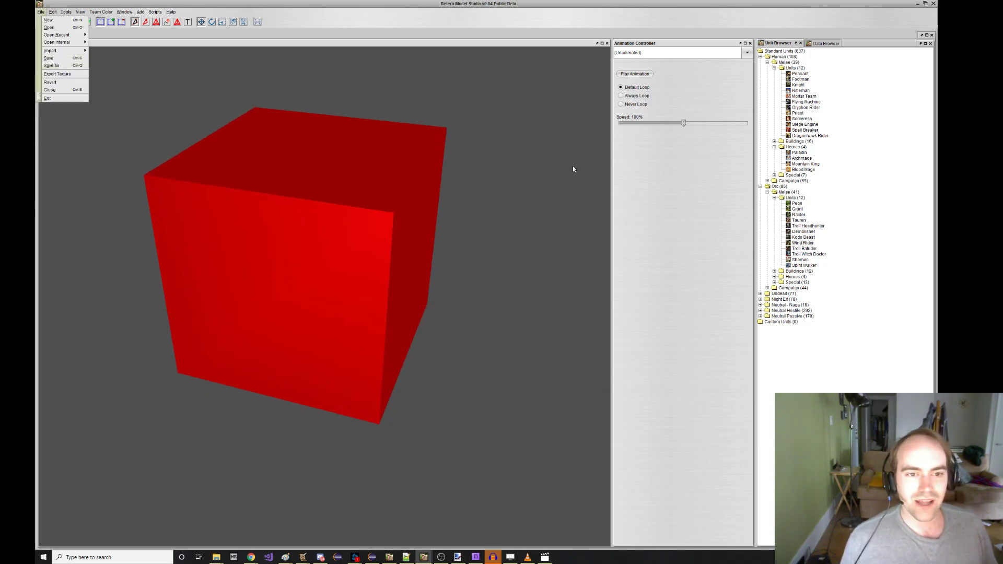
pyautogui.click(924, 270)
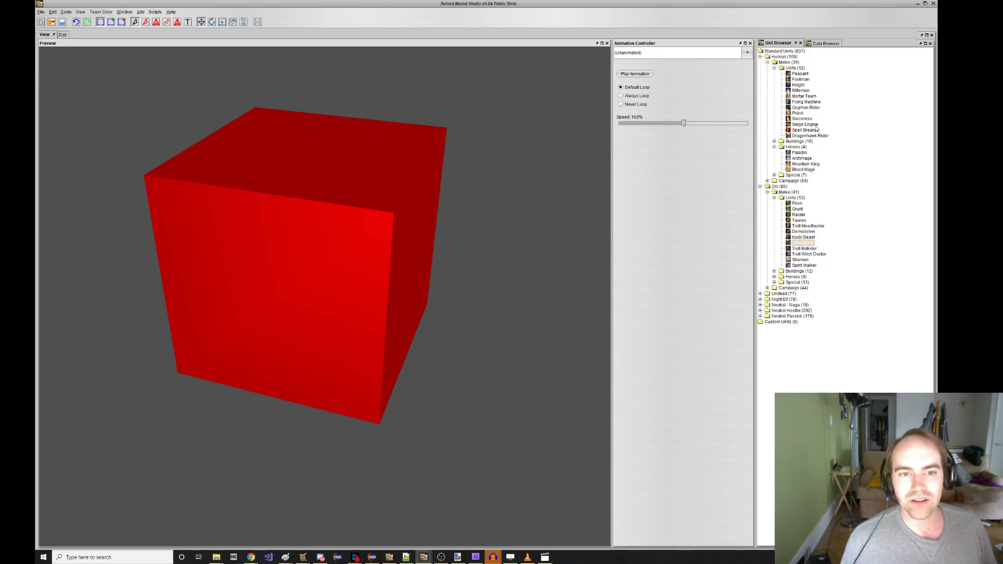
# Step: Start saving the cube as a new file, with the file type set to Warcraft III Binary Model (.mdx)
pyautogui.click(41, 12)
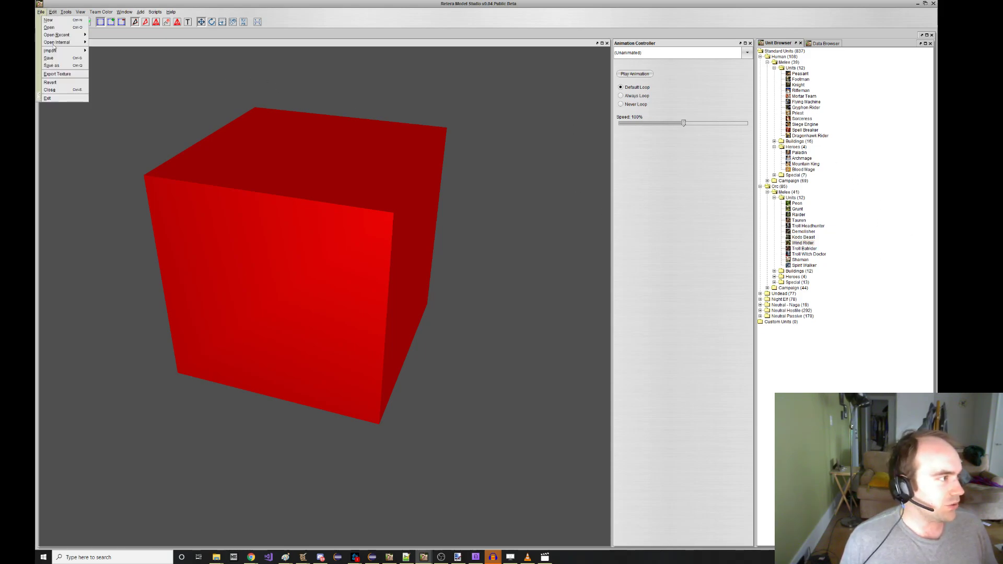
pyautogui.click(55, 68)
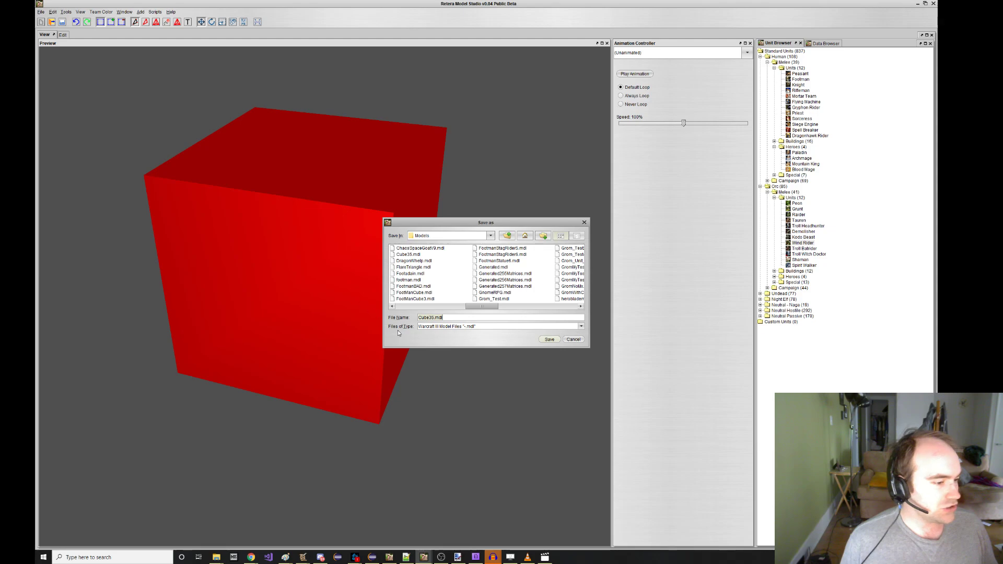
pyautogui.click(444, 326)
pyautogui.click(441, 334)
# Step: Name the file PlayerColorCube and save it in the Models folder
pyautogui.click(439, 318)
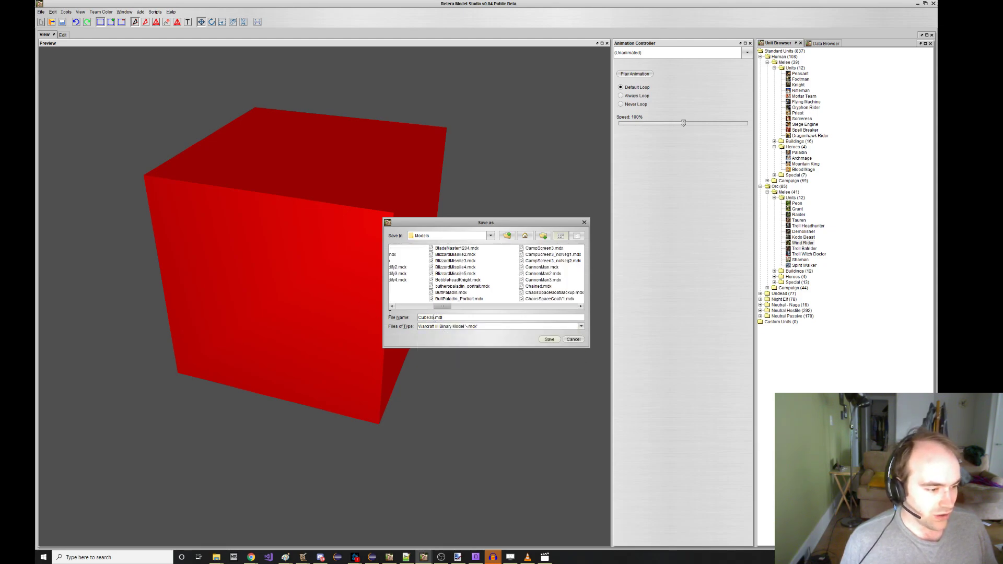
pyautogui.press('BackSpace')
pyautogui.press('BackSpace')
pyautogui.press('BackSpace')
pyautogui.press('BackSpace')
pyautogui.press('BackSpace')
pyautogui.press('BackSpace')
pyautogui.write('PlayerColor')
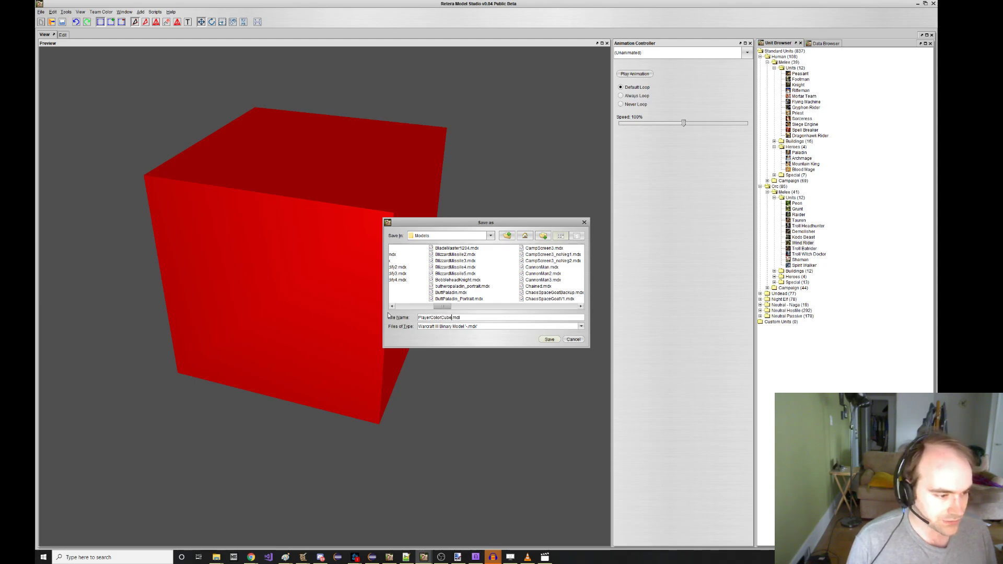
pyautogui.press('Return')
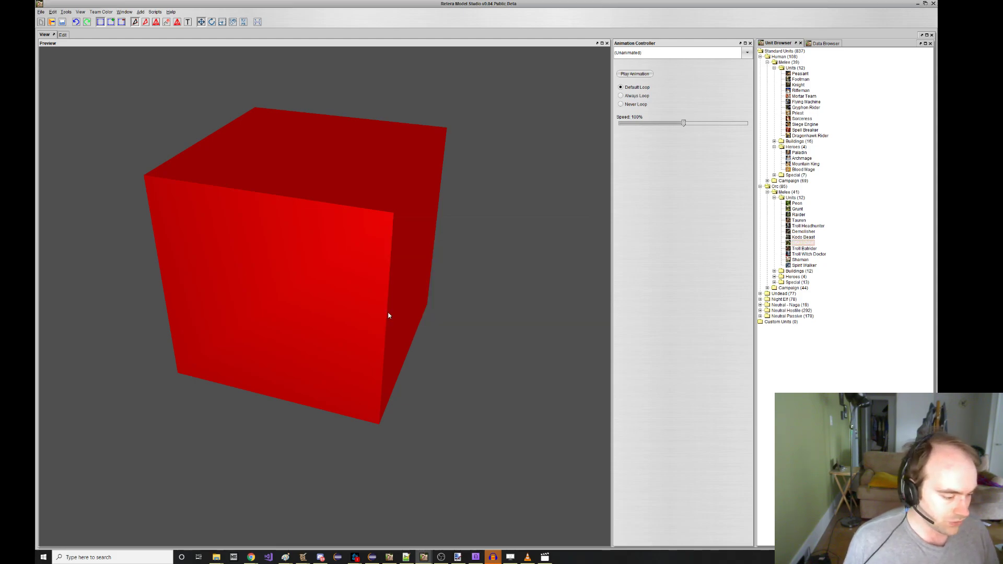
# Step: Switch to Warcraft III World Editor and create a new 64 by 64 Lordaeron Summer map with the default settings
pyautogui.moveTo(303, 557)
pyautogui.click(372, 525)
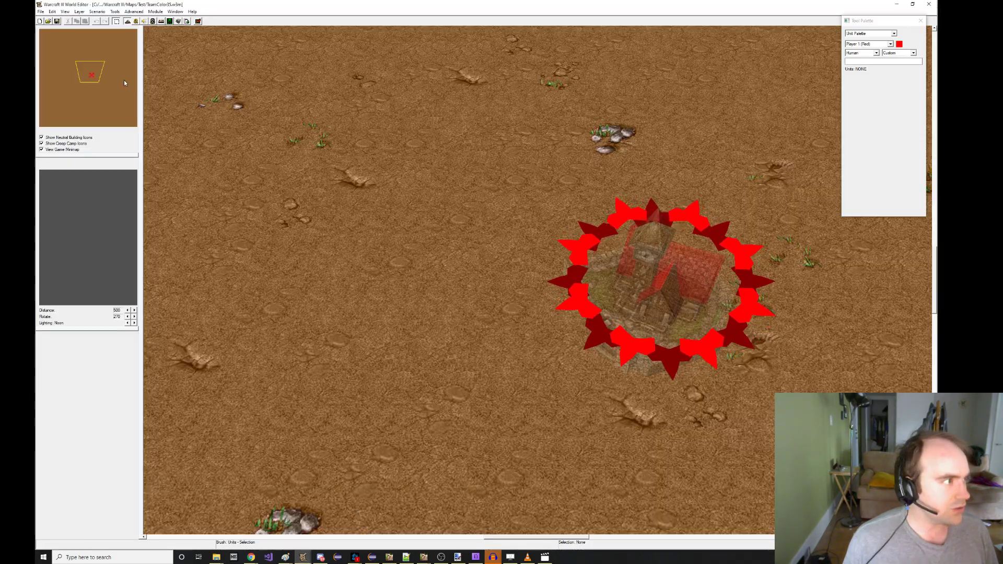
pyautogui.hotkey('ctrl', 'n')
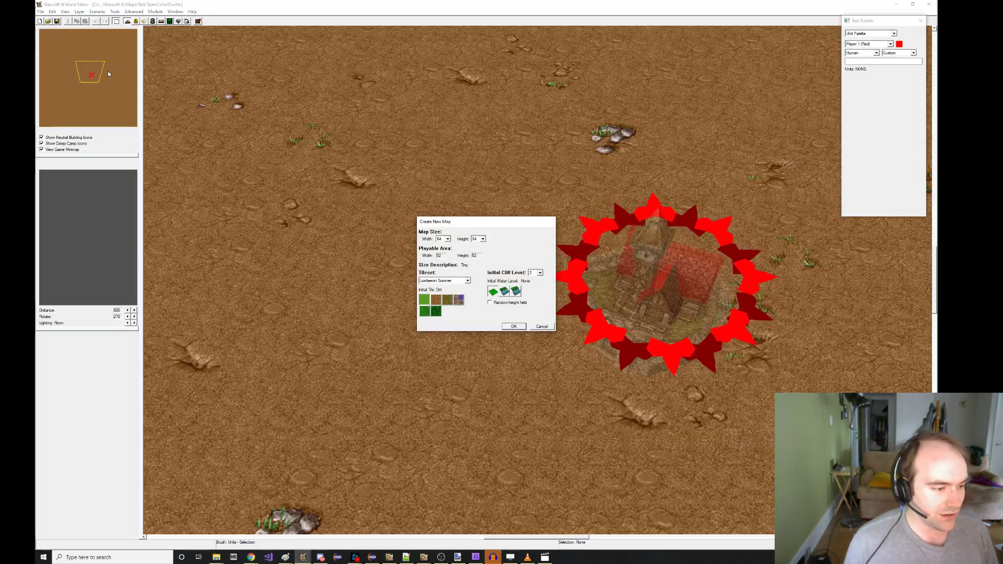
pyautogui.press('Return')
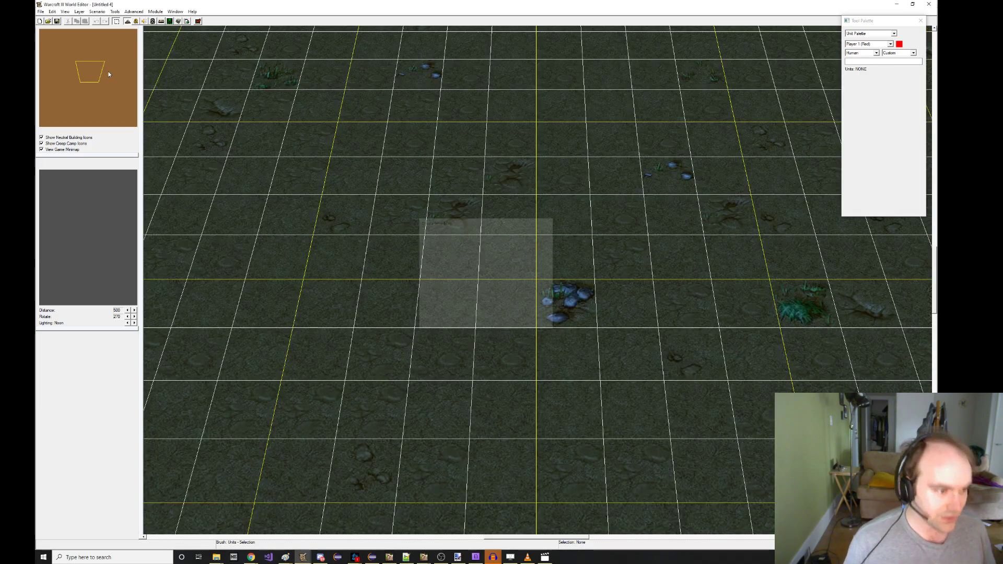
# Step: Import PlayerColorCube.mdx from the Warcraft III Models folder into the map with the Import Manager
pyautogui.click(198, 21)
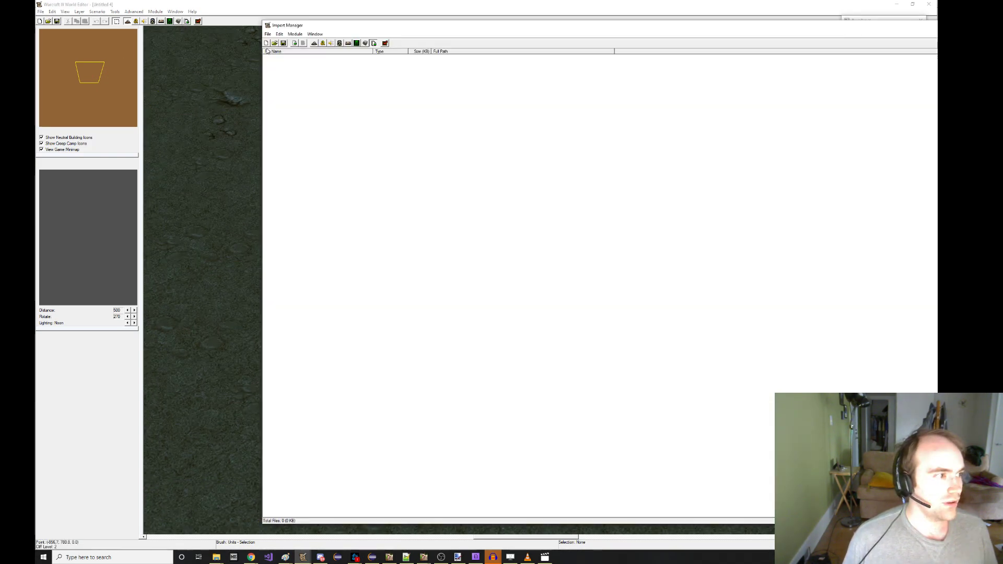
pyautogui.click(293, 44)
pyautogui.click(377, 54)
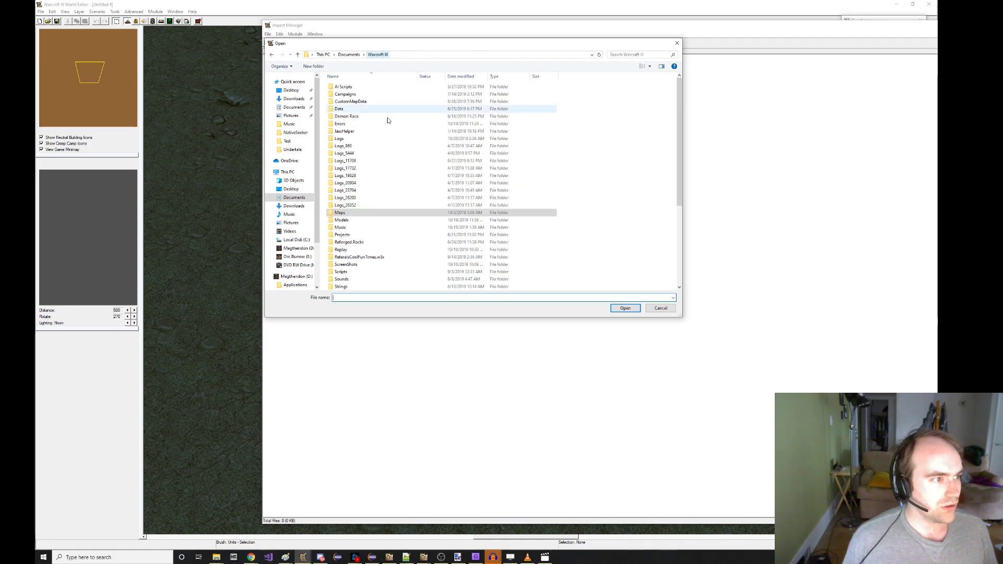
pyautogui.doubleClick(356, 221)
pyautogui.scroll(-15, 387, 209)
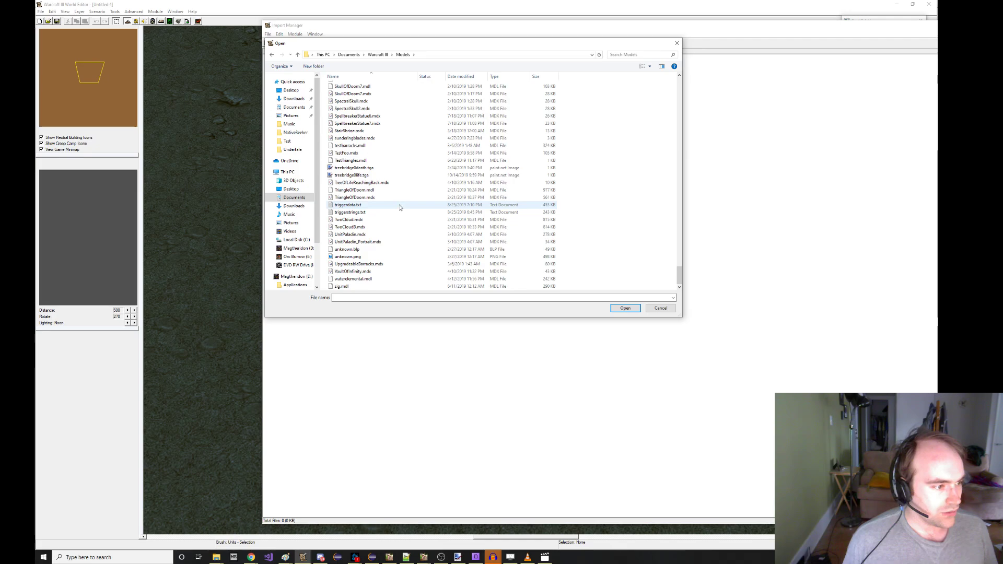
pyautogui.scroll(-10, 389, 208)
pyautogui.scroll(12, 382, 210)
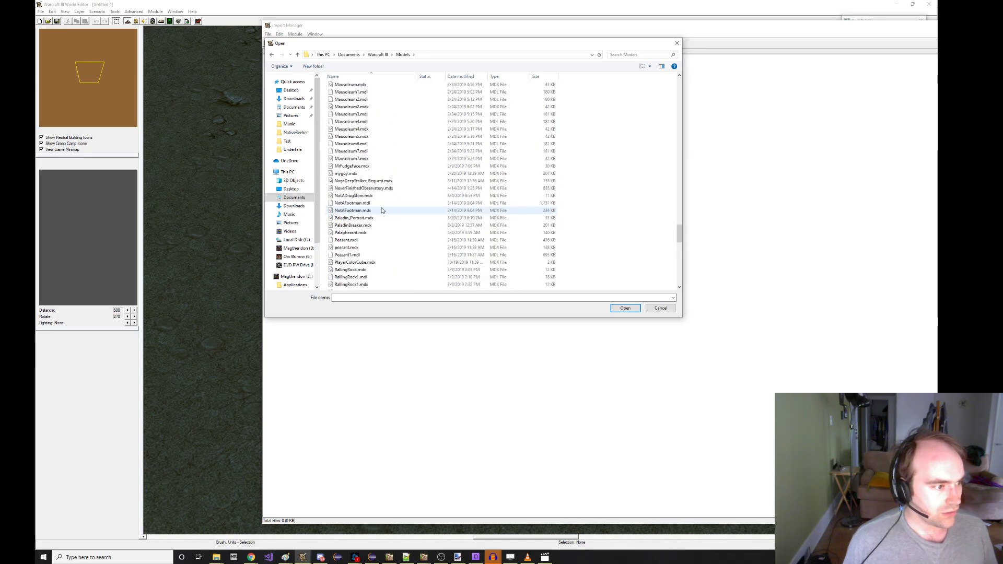
pyautogui.doubleClick(372, 262)
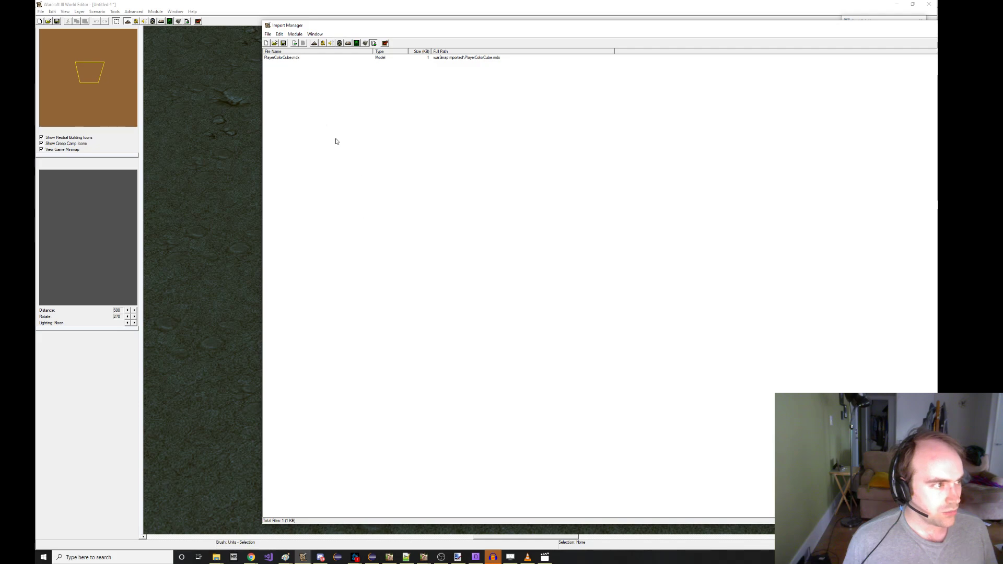
pyautogui.click(40, 11)
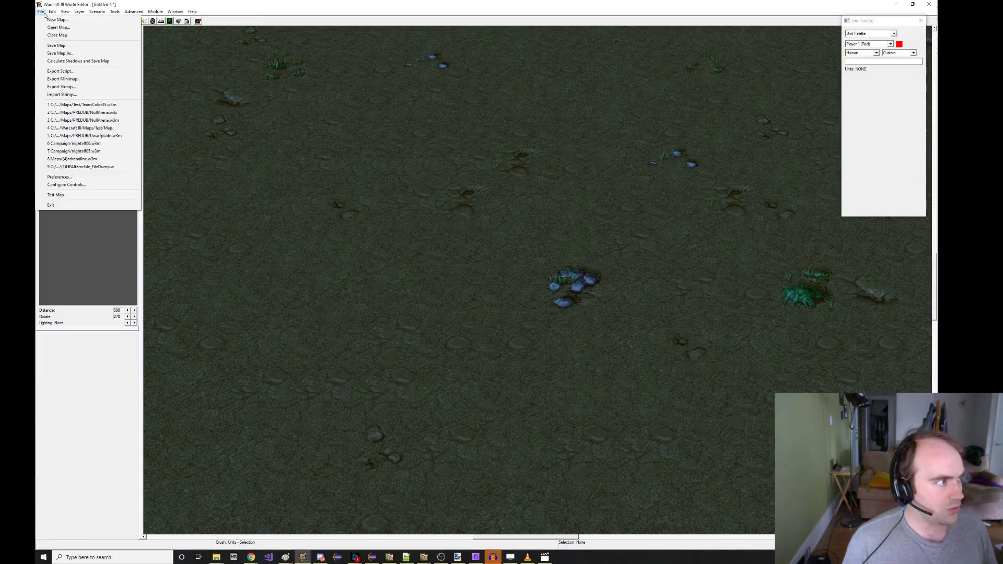
pyautogui.click(62, 53)
pyautogui.click(513, 302)
pyautogui.click(538, 303)
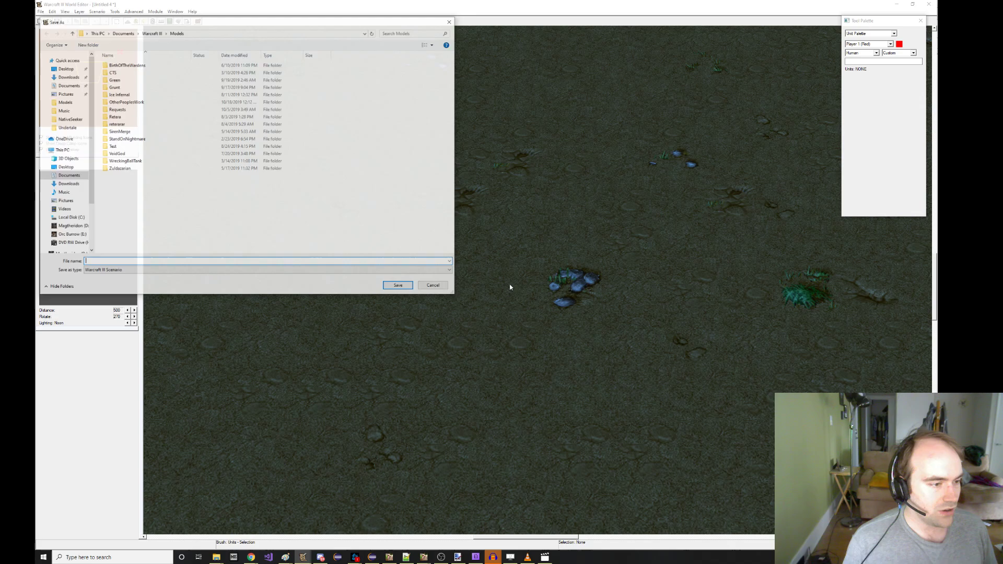
pyautogui.moveTo(218, 24); pyautogui.dragTo(380, 107)
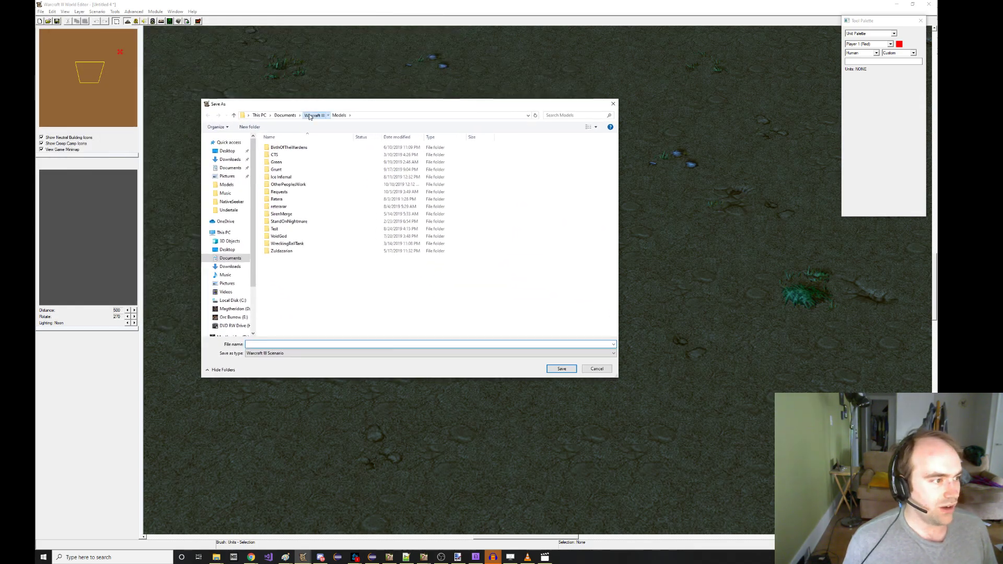
pyautogui.click(313, 115)
pyautogui.doubleClick(311, 272)
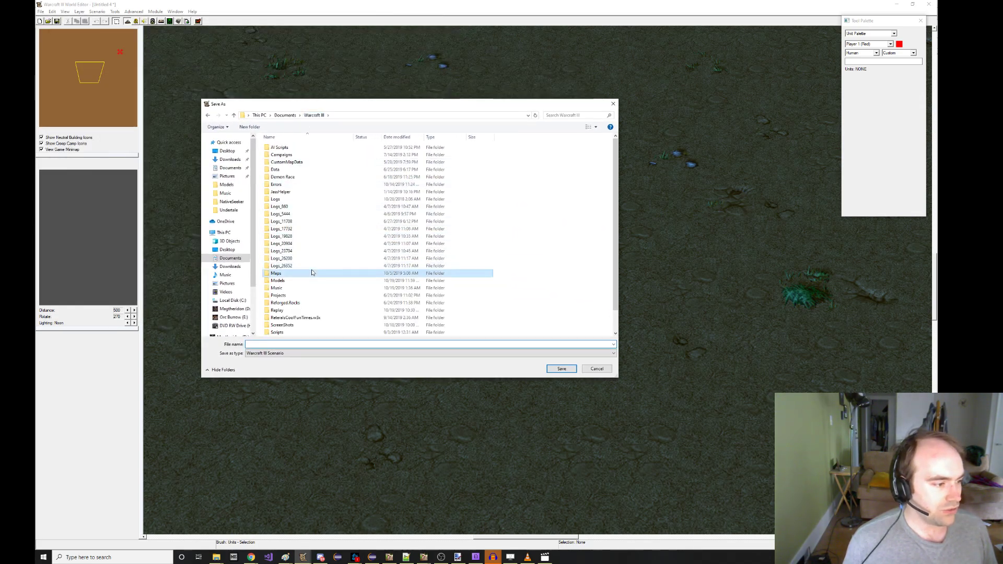
pyautogui.click(278, 344)
pyautogui.write('Reter')
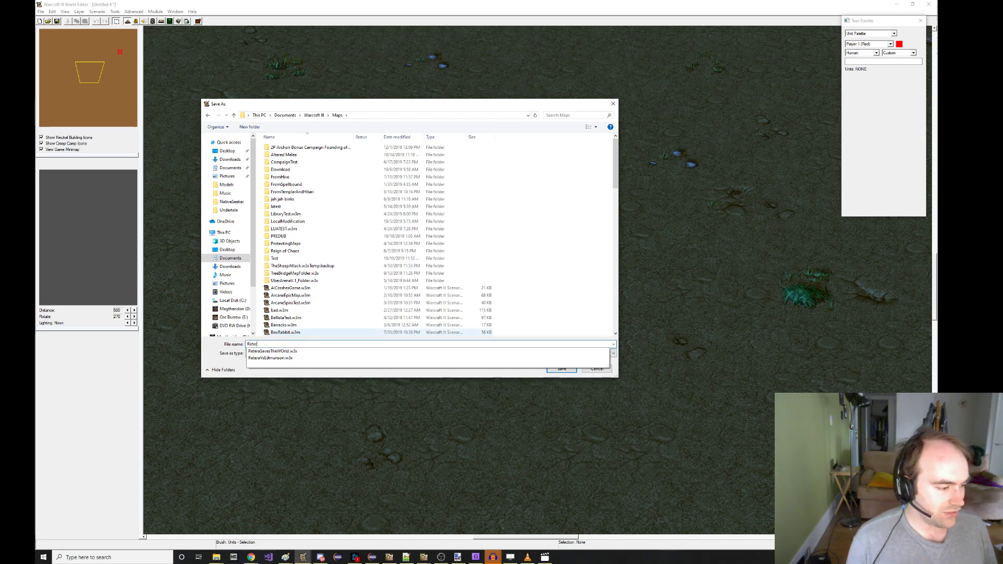
pyautogui.press('Return')
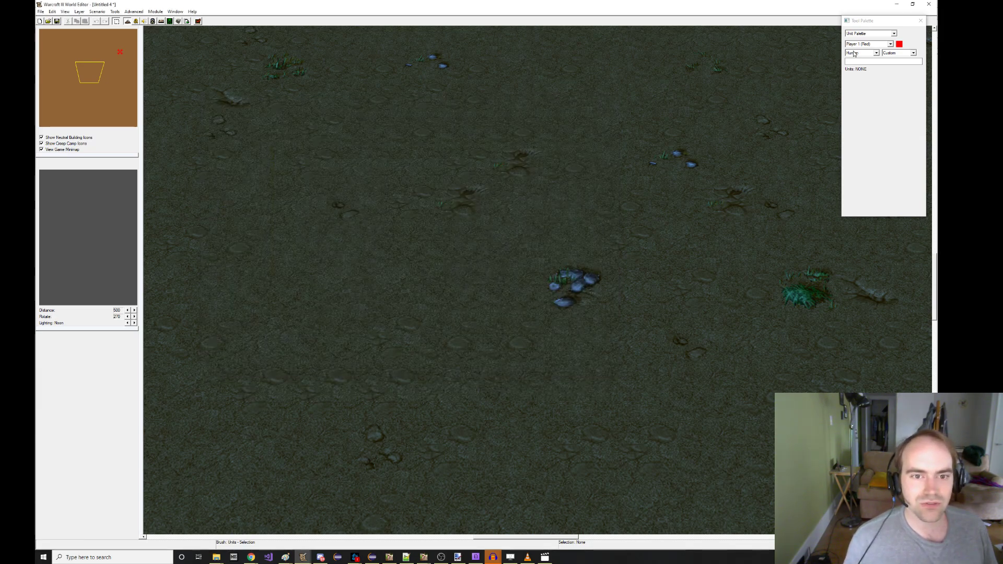
# Step: Place a Human Melee Blood Mage hero for Player 1 (Red) near the middle of the map
pyautogui.click(854, 53)
pyautogui.click(153, 21)
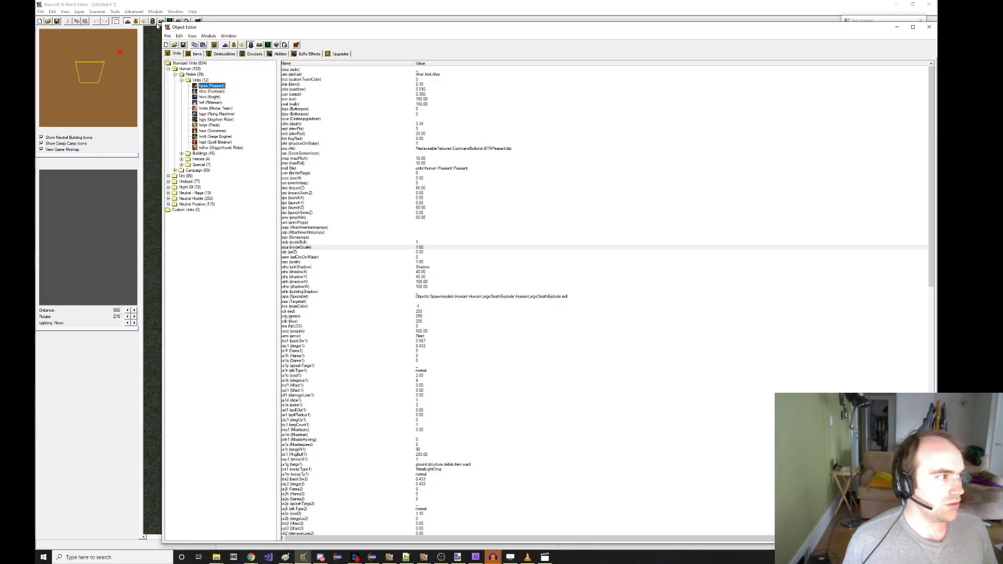
pyautogui.click(94, 73)
pyautogui.click(896, 54)
pyautogui.click(895, 59)
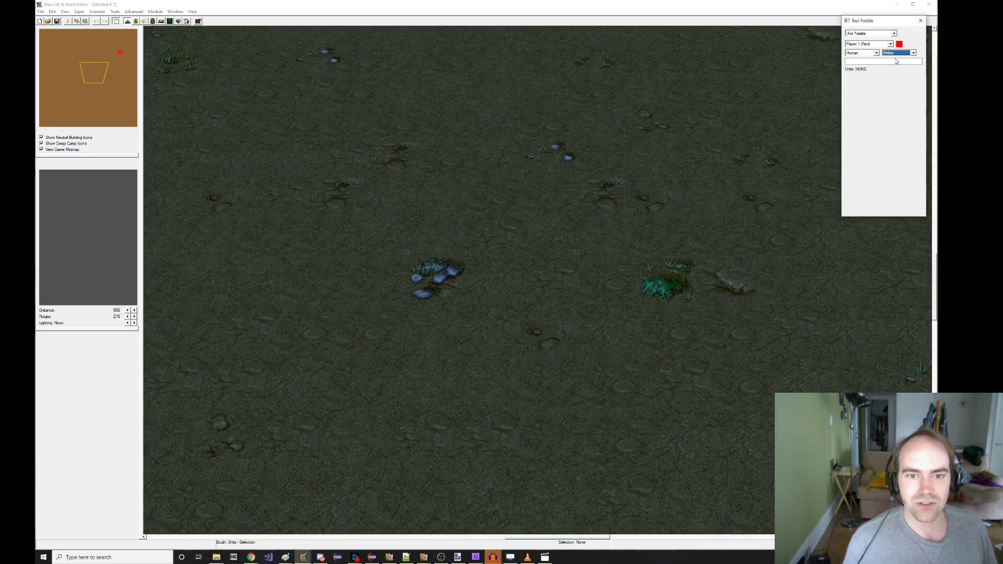
pyautogui.click(884, 113)
pyautogui.click(587, 224)
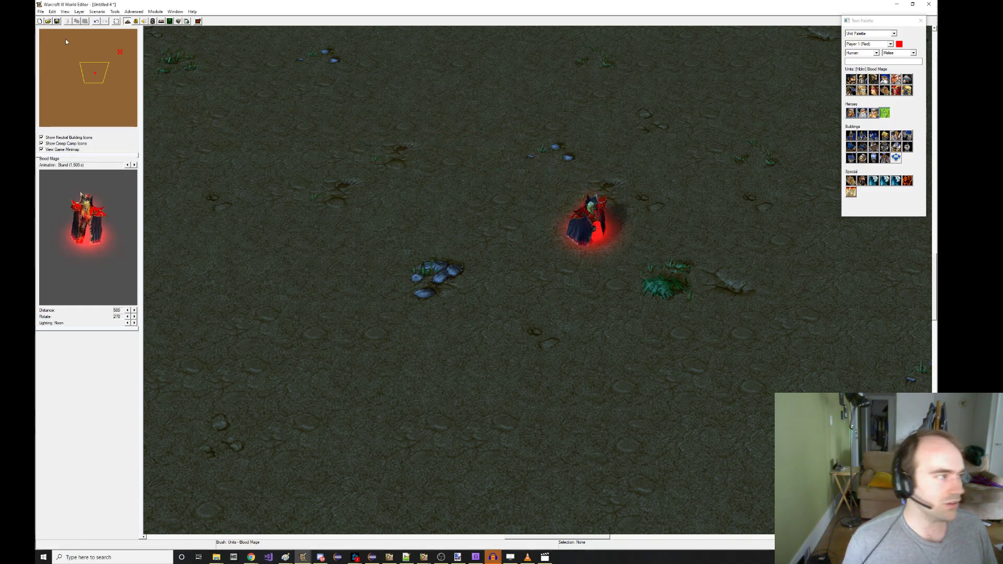
# Step: Start saving the map under a new name and create a folder named ReteraModelStudio inside the Maps folder
pyautogui.click(41, 12)
pyautogui.click(67, 52)
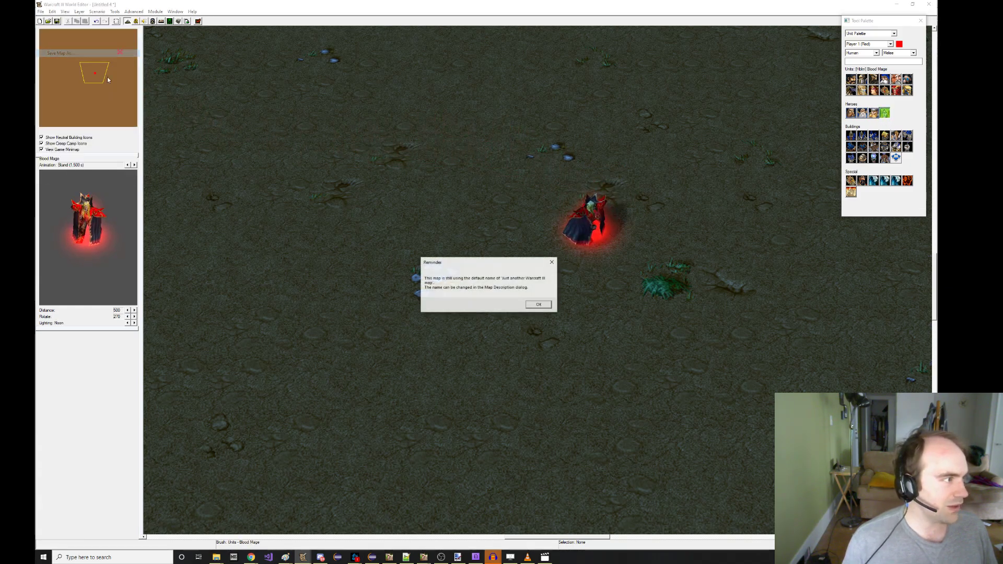
pyautogui.click(523, 305)
pyautogui.click(524, 307)
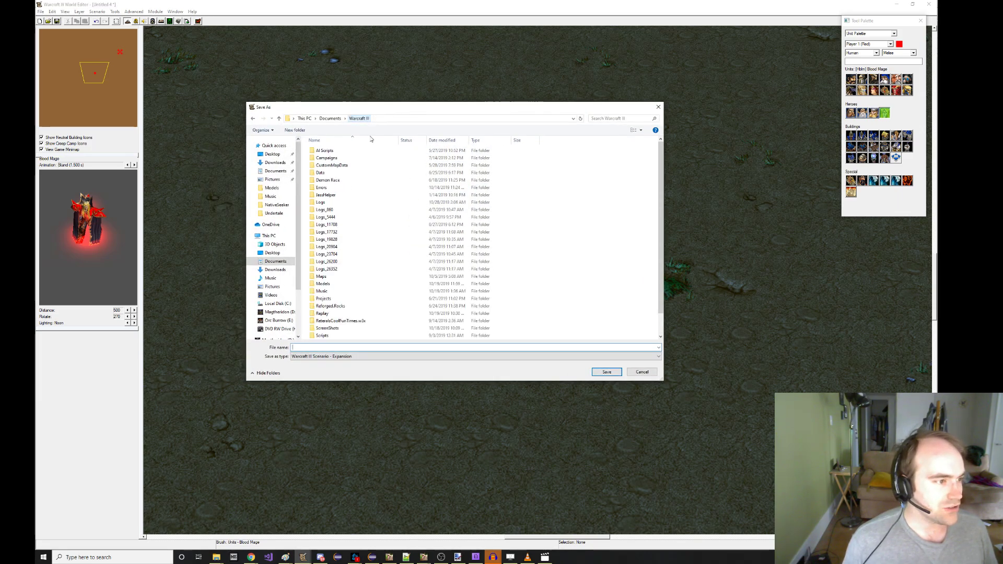
pyautogui.doubleClick(366, 276)
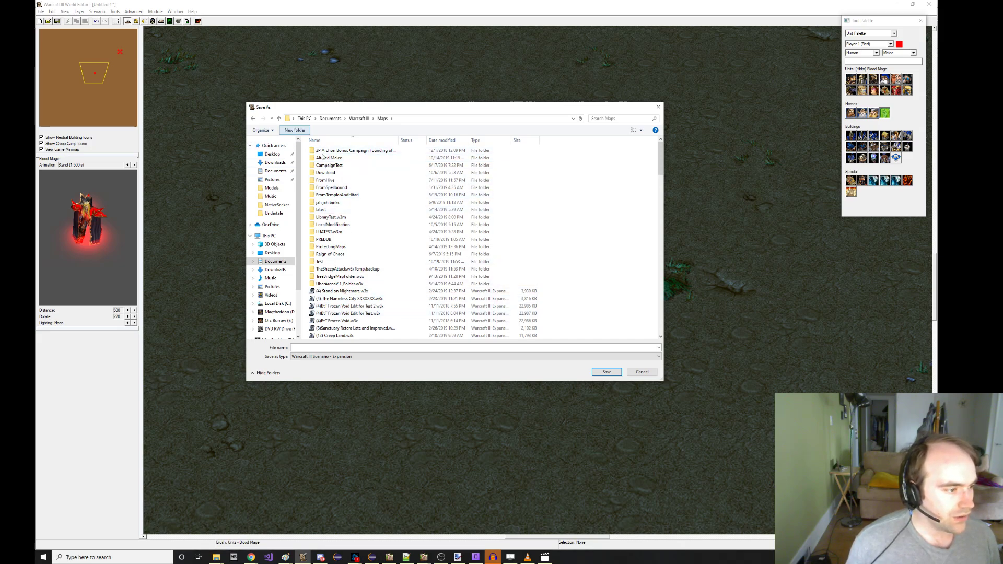
pyautogui.write('ReteraModelStudio')
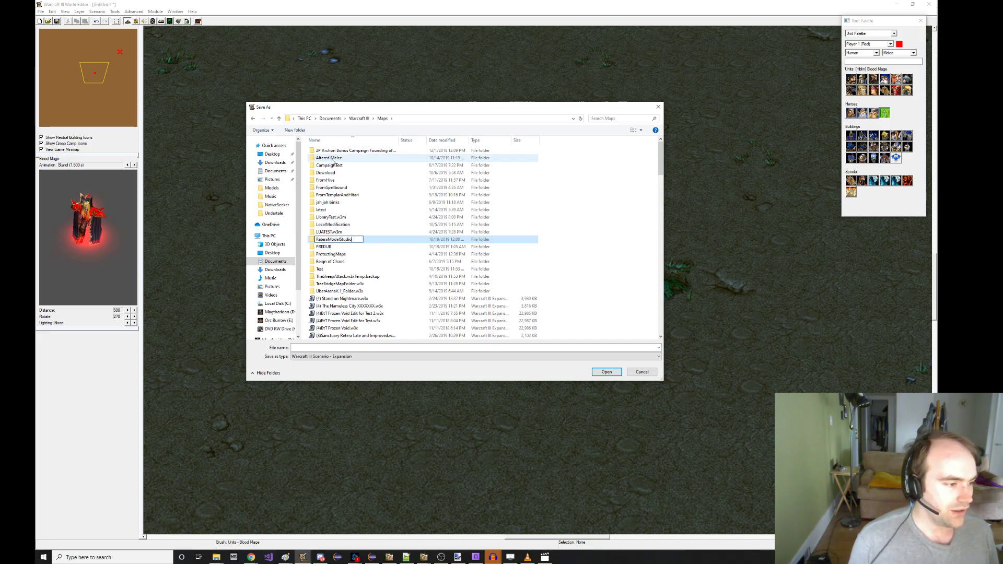
pyautogui.press('Return')
# Step: Save the map as DatabaseMap.w3x inside the ReteraModelStudio folder
pyautogui.press('Return')
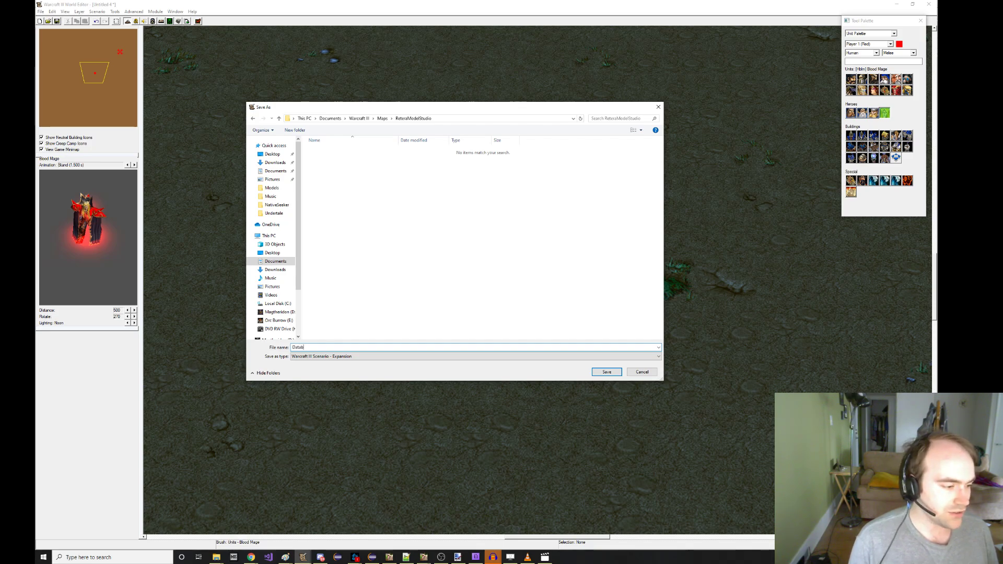
pyautogui.press('Return')
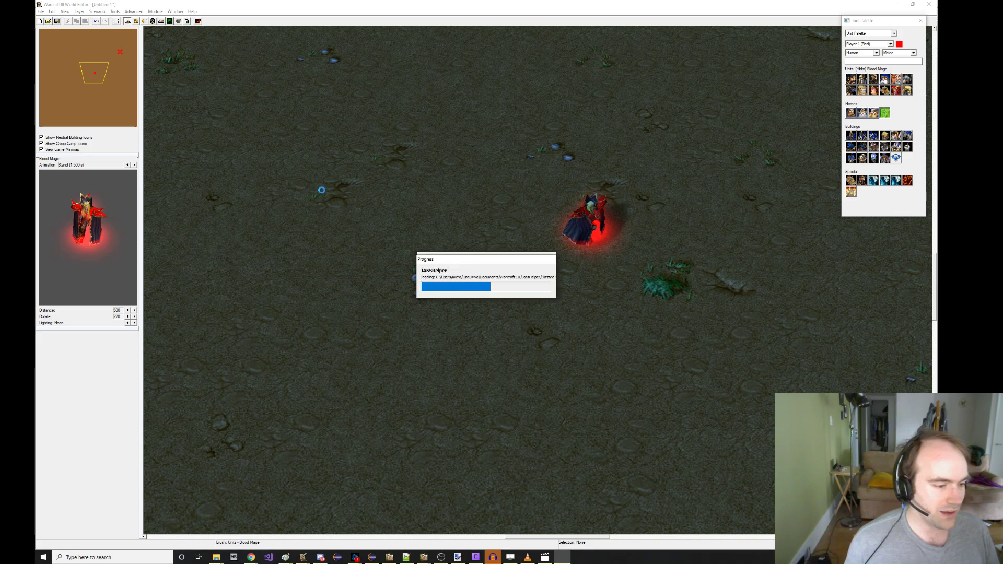
# Step: Duplicate the Human Melee Peasant as a new custom unit in the Object Editor, keeping the suggested ID
pyautogui.click(153, 22)
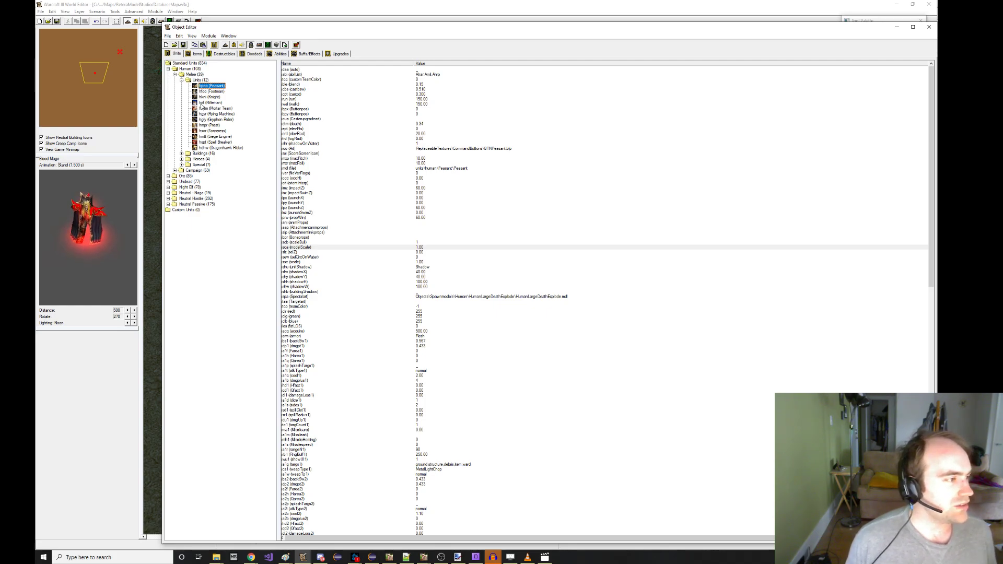
pyautogui.hotkey('ctrl', 'shift', 'c')
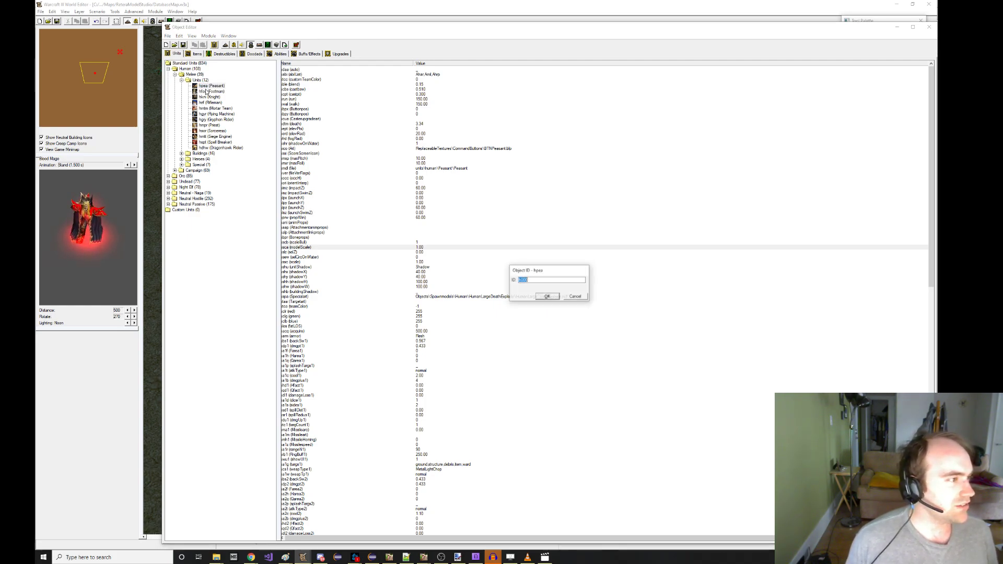
pyautogui.press('Return')
# Step: Try to assign the imported PlayerColorCube model to the custom Peasant's model file field
pyautogui.doubleClick(437, 165)
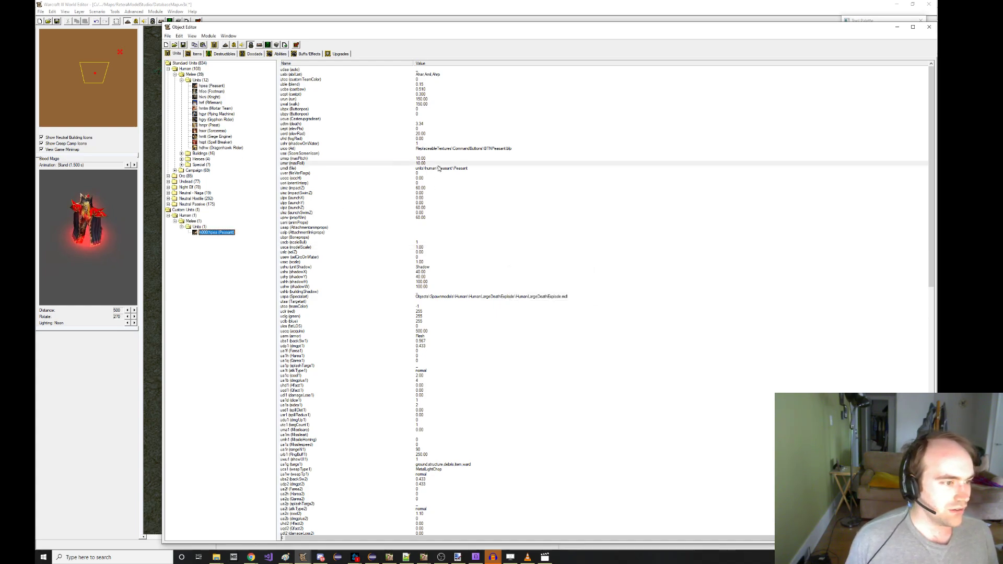
pyautogui.press('Escape')
pyautogui.doubleClick(437, 171)
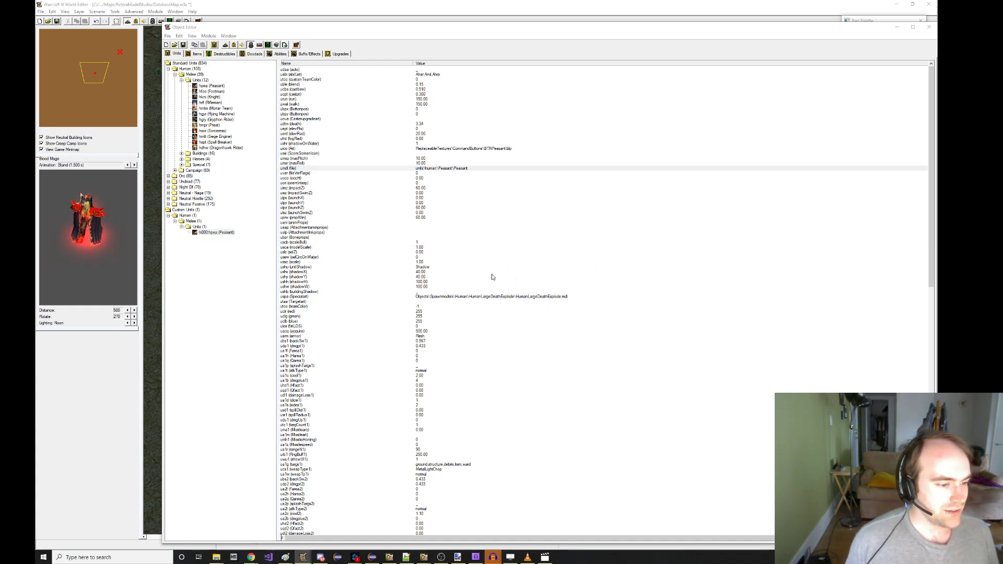
pyautogui.click(455, 292)
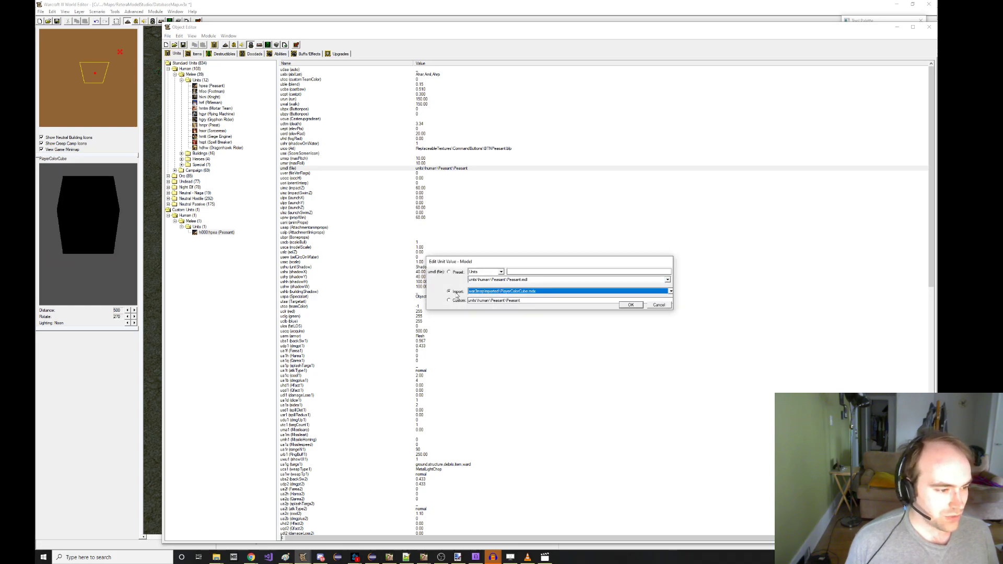
pyautogui.press('Return')
# Step: Switch the field names from raw data to readable text and set the custom Peasant's model file to the imported PlayerColorCube.mdx
pyautogui.hotkey('ctrl', 'd')
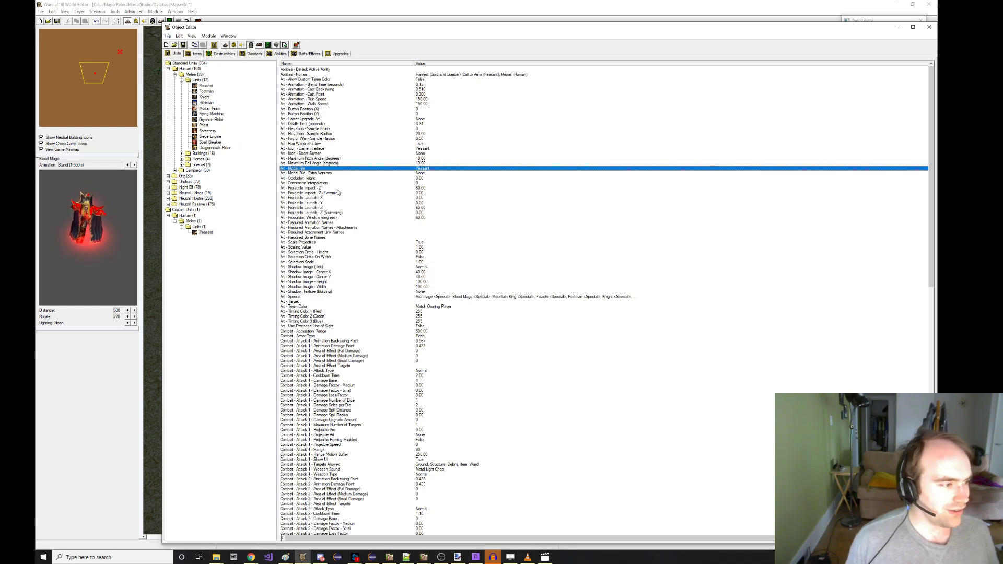
pyautogui.click(232, 177)
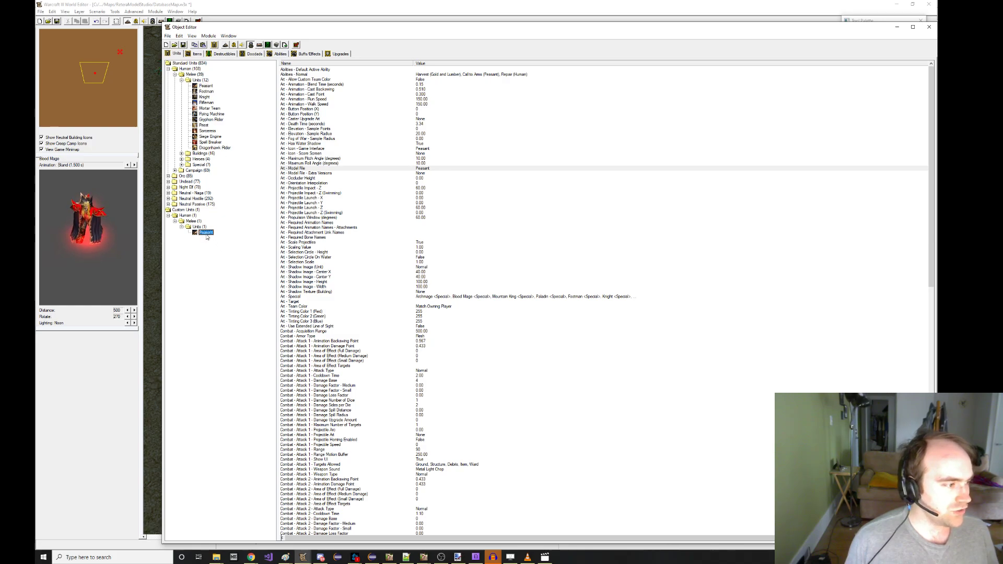
pyautogui.doubleClick(412, 169)
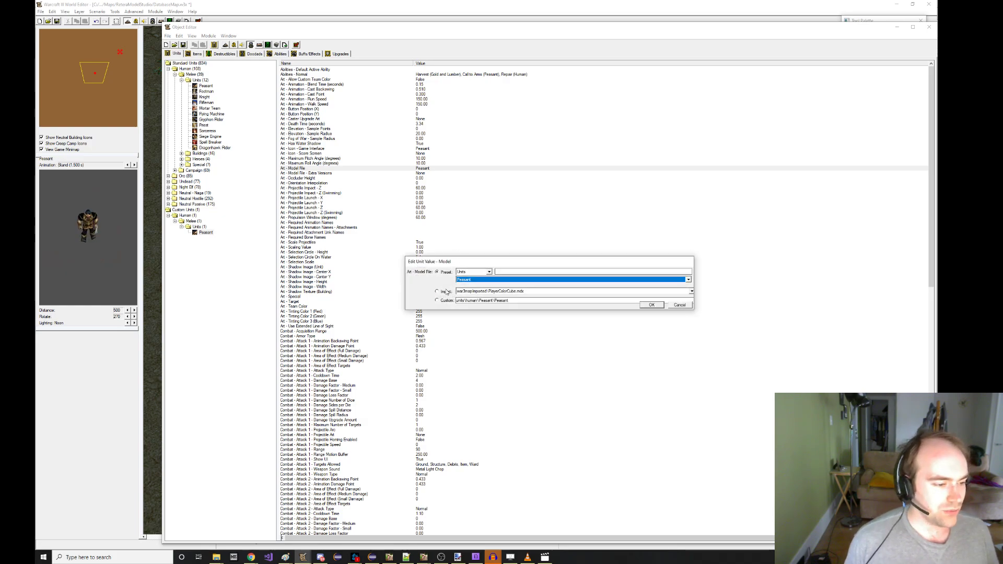
pyautogui.click(444, 291)
pyautogui.click(651, 305)
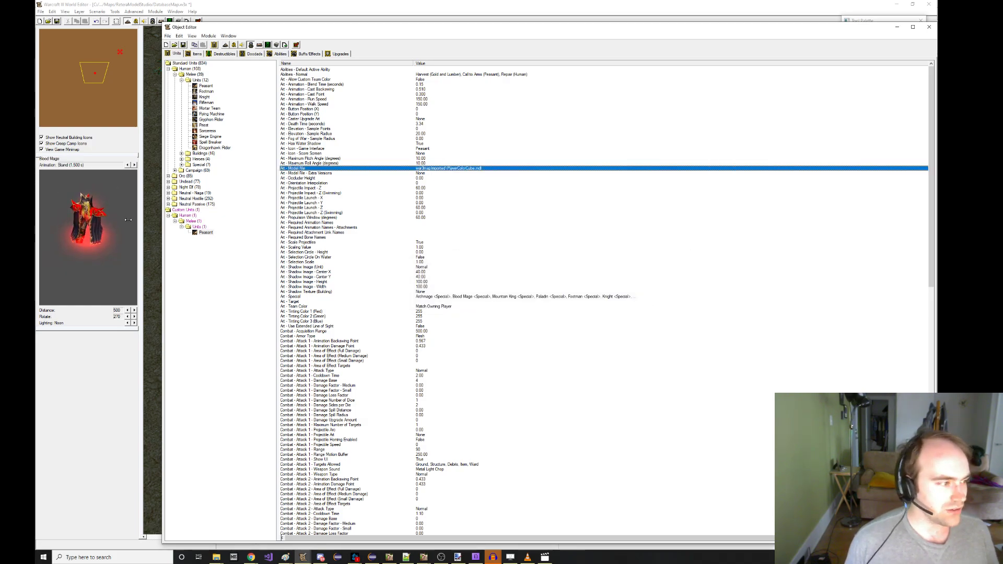
# Step: Place one custom Human unit for Player 1 (Red) on the terrain west of the Blood Mage
pyautogui.click(470, 11)
pyautogui.click(887, 53)
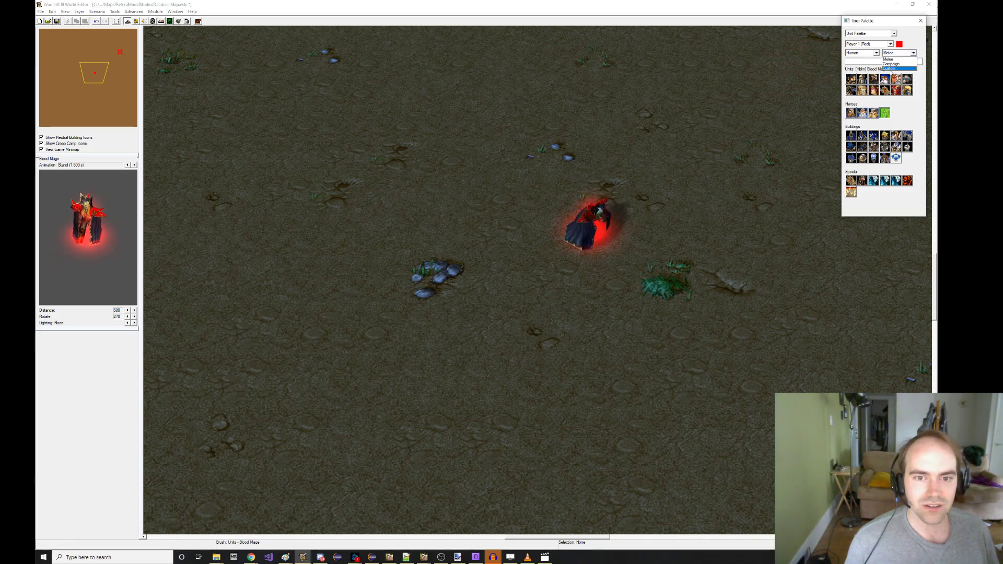
pyautogui.click(894, 71)
pyautogui.click(850, 79)
pyautogui.moveTo(519, 201); pyautogui.dragTo(648, 176, button='right')
pyautogui.click(440, 184)
# Step: Place two more custom cube units beside the first one and undo both placements
pyautogui.click(445, 239)
pyautogui.click(515, 269)
pyautogui.press('Escape')
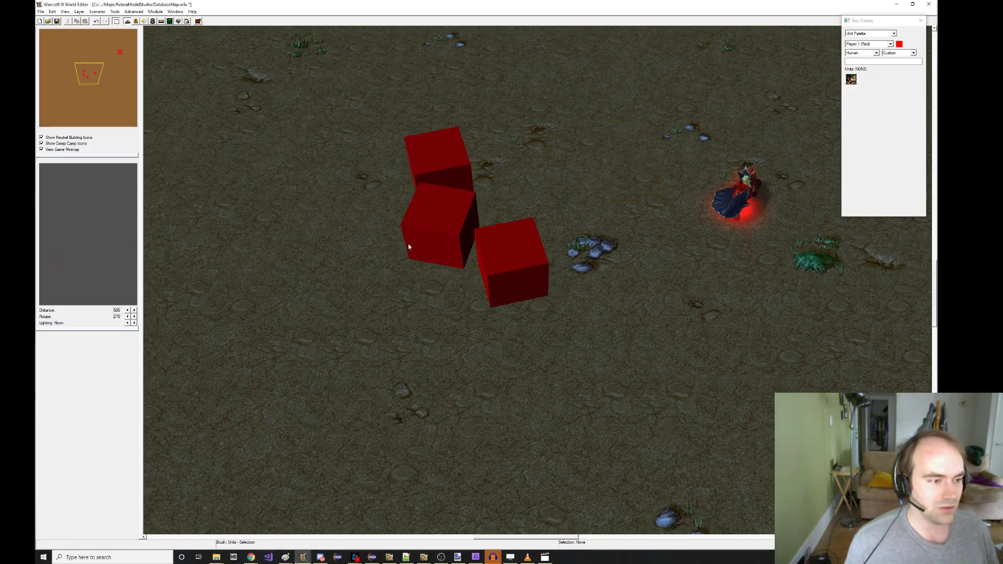
pyautogui.moveTo(408, 244); pyautogui.dragTo(462, 238, button='right')
pyautogui.hotkey('ctrl', 'z')
pyautogui.hotkey('ctrl', 'z')
# Step: Set the custom unit's game interface icon to the custom path ReplaceableTextures\CommandButtons\BTNSkillz.blp
pyautogui.click(153, 21)
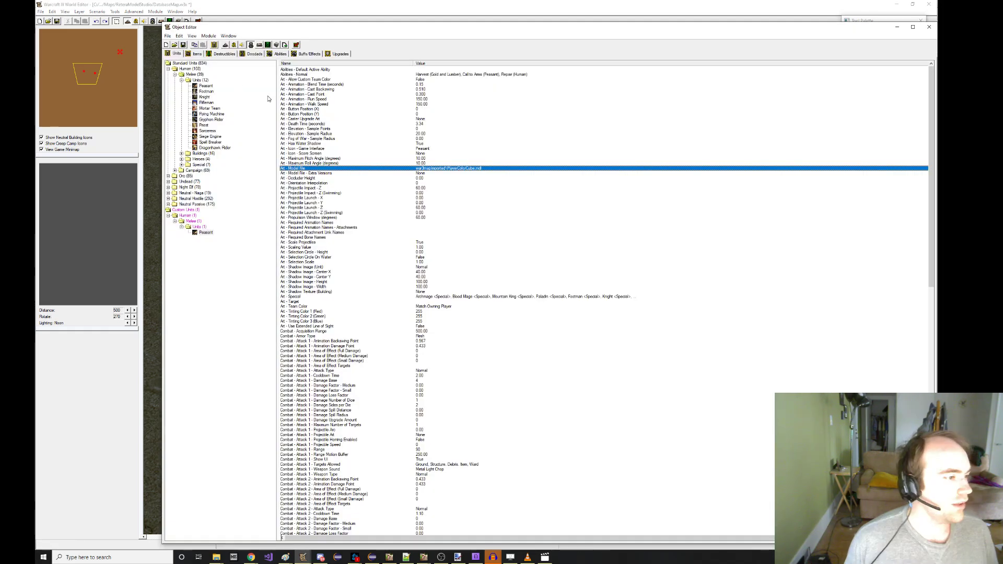
pyautogui.doubleClick(430, 149)
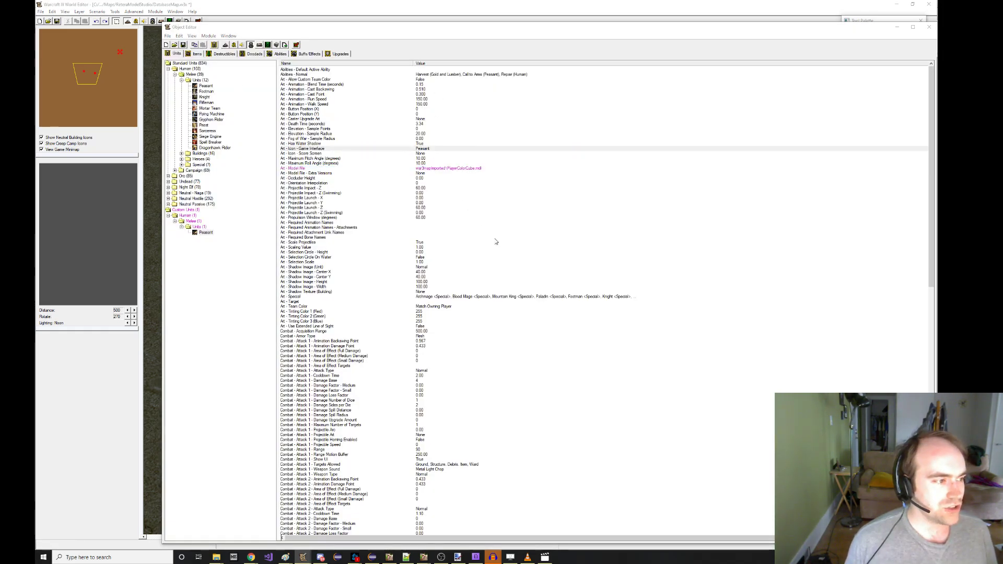
pyautogui.moveTo(539, 300); pyautogui.dragTo(547, 300)
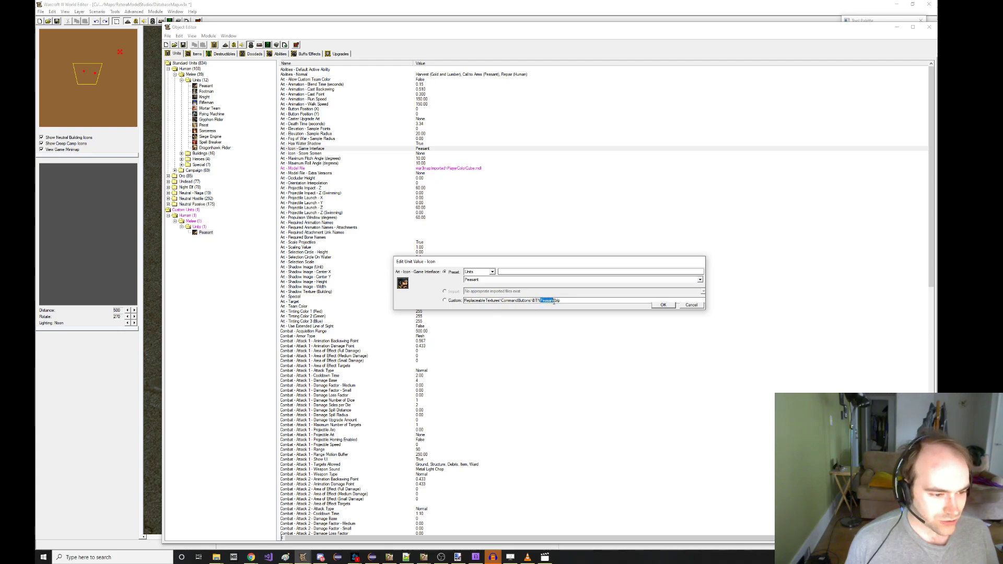
pyautogui.press('BackSpace')
pyautogui.write('Ski')
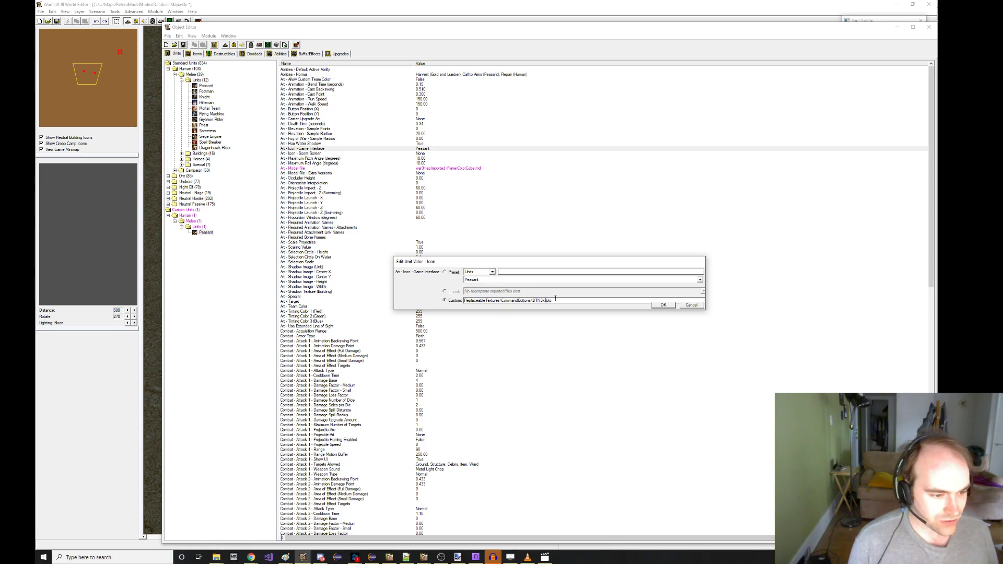
pyautogui.write('llz')
pyautogui.press('Return')
# Step: Rename the custom Peasant unit as Player Color Cube
pyautogui.scroll(-20, 398, 260)
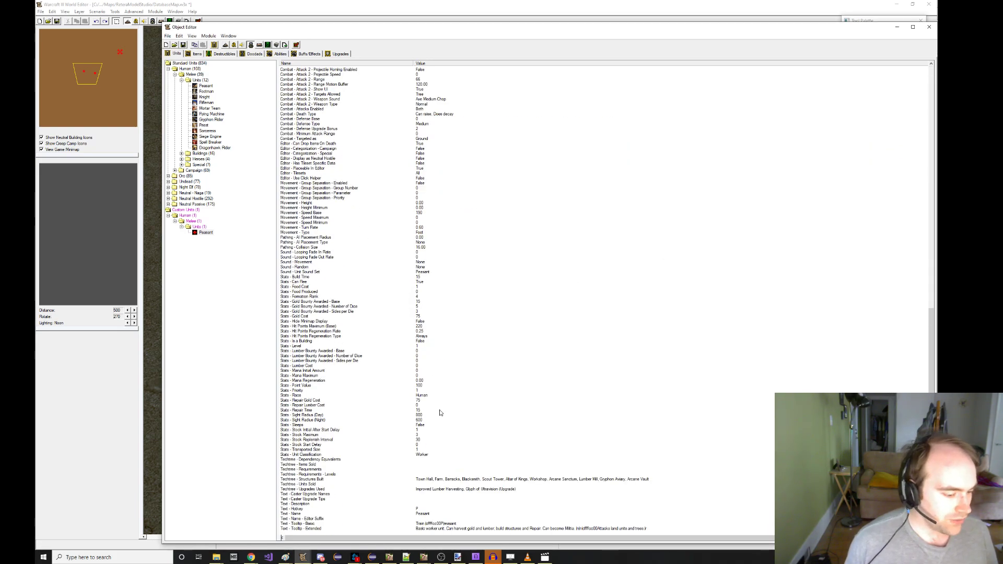
pyautogui.doubleClick(436, 513)
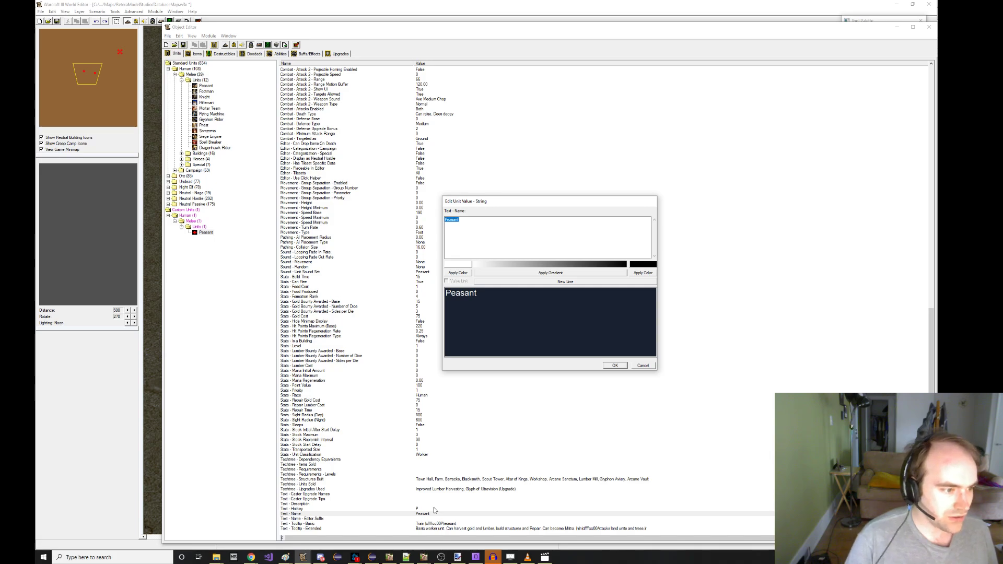
pyautogui.write('Player Color Cube')
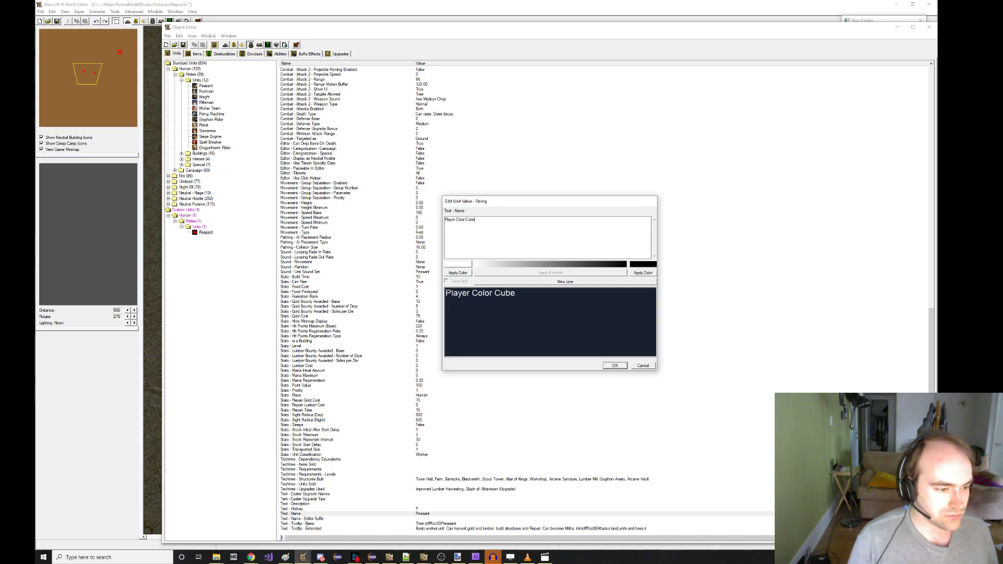
pyautogui.press('Return')
pyautogui.scroll(20, 564, 342)
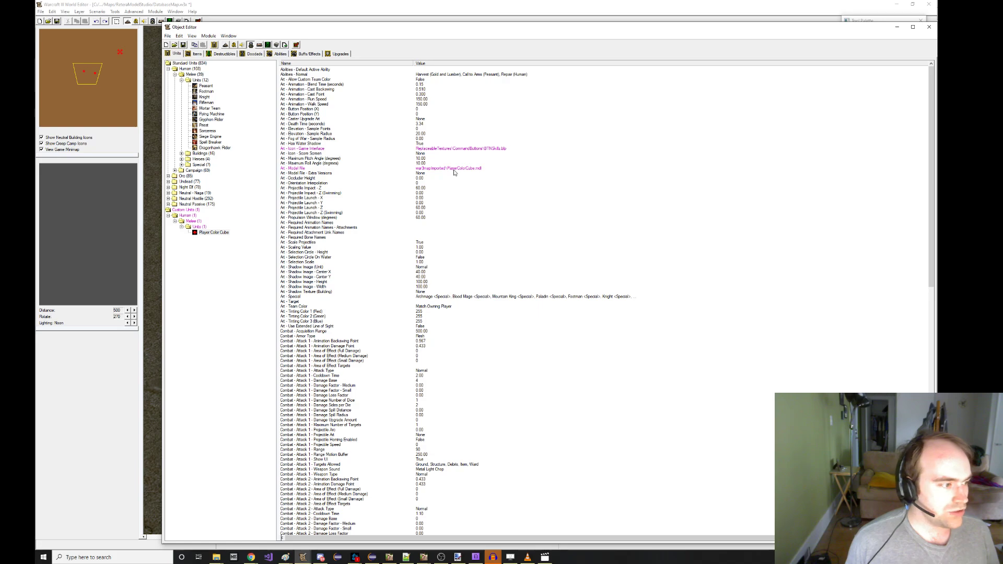
# Step: Save the map with the modified unit data, keeping the default map name
pyautogui.scroll(-1, 283, 105)
pyautogui.click(184, 45)
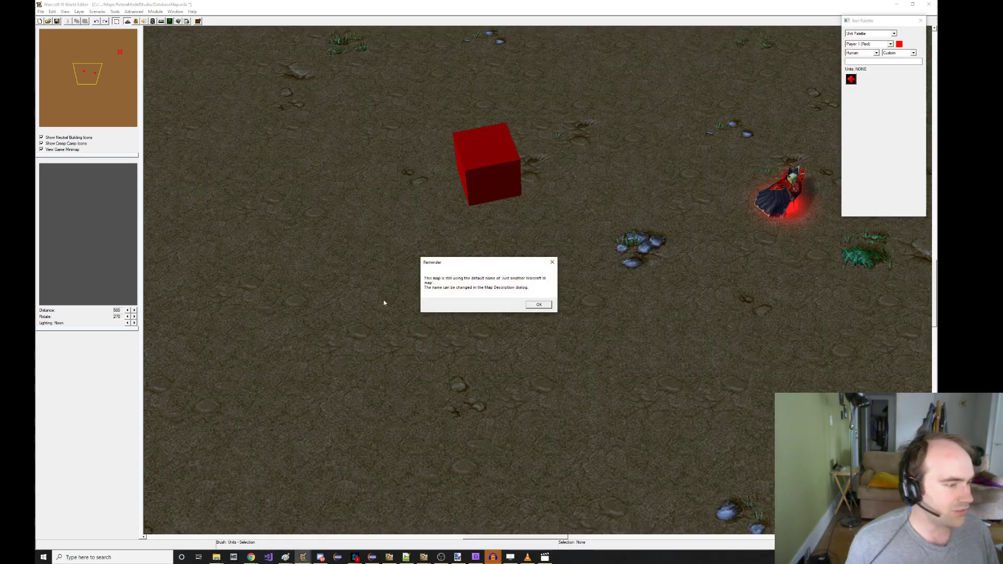
pyautogui.click(537, 306)
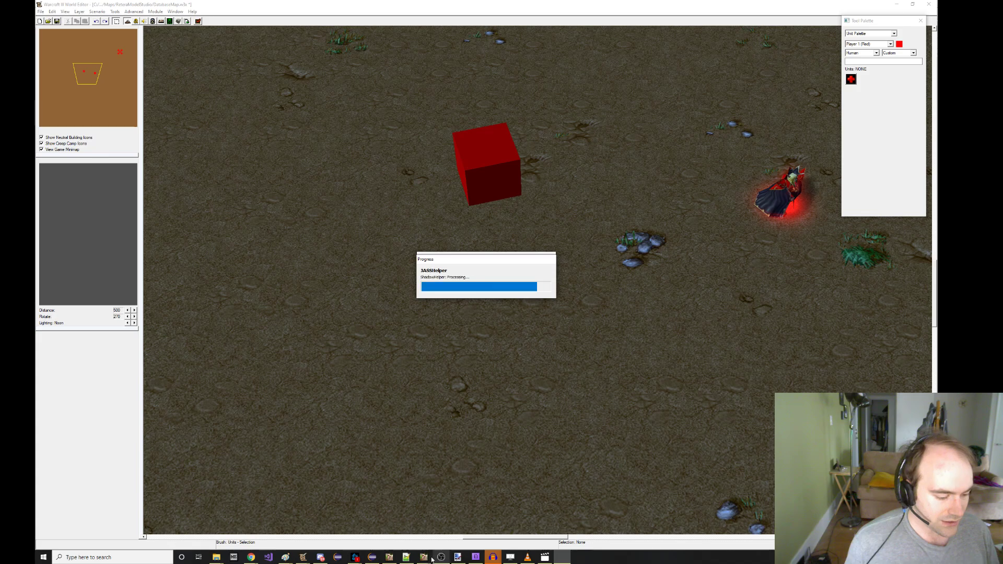
# Step: Switch to Retera Model Studio and start adding an MPQ archive in the Warcraft Data preferences
pyautogui.moveTo(431, 560)
pyautogui.click(385, 525)
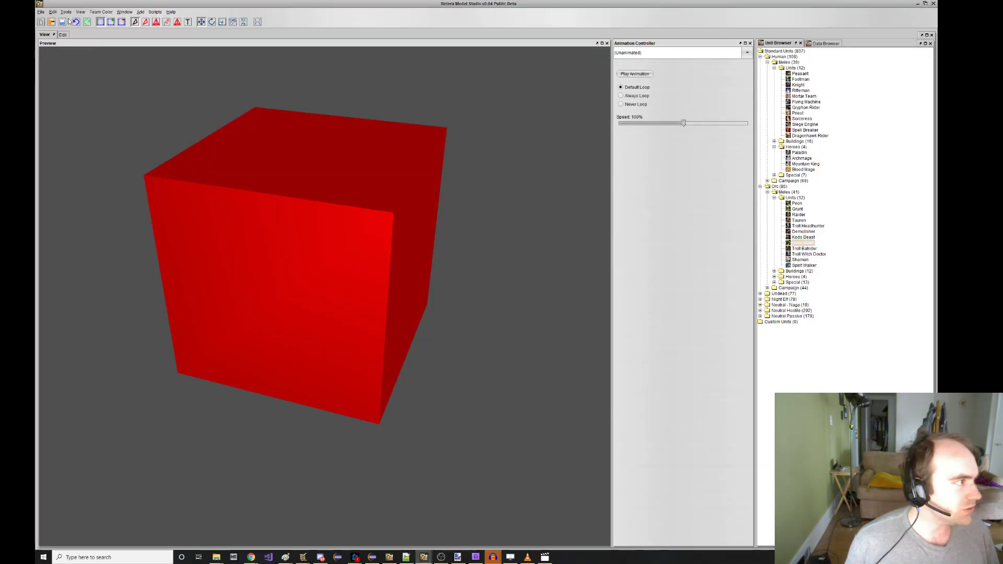
pyautogui.click(53, 11)
pyautogui.click(75, 128)
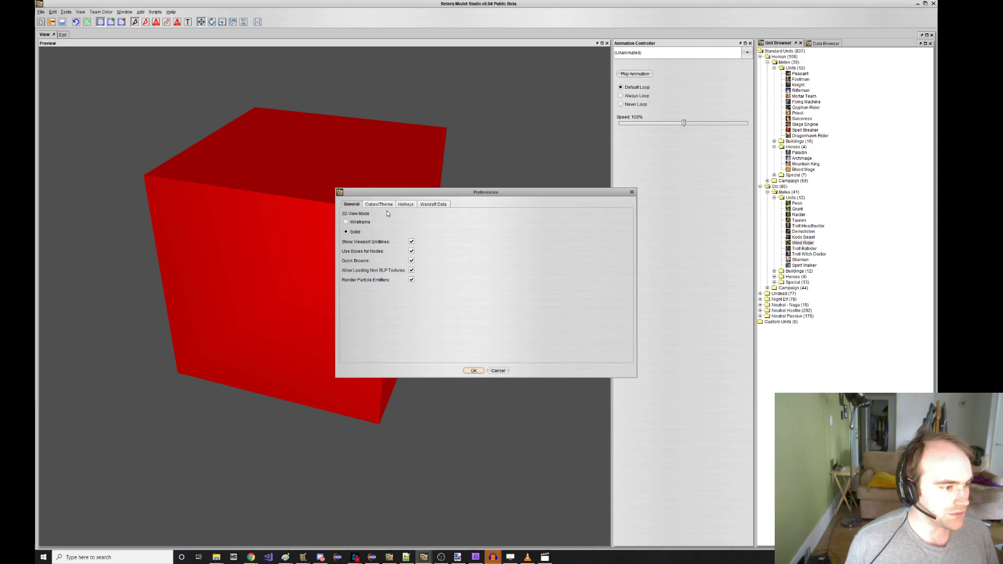
pyautogui.click(435, 204)
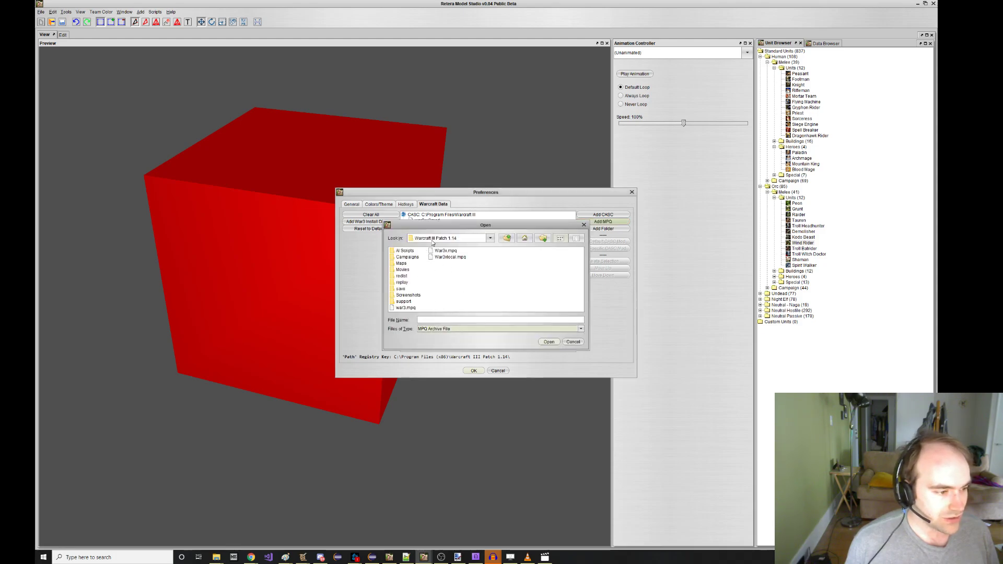
# Step: Add DatabaseMap.w3x from Documents\Warcraft III\Maps\ReteraModelStudio as an MPQ archive and apply the preferences
pyautogui.click(432, 238)
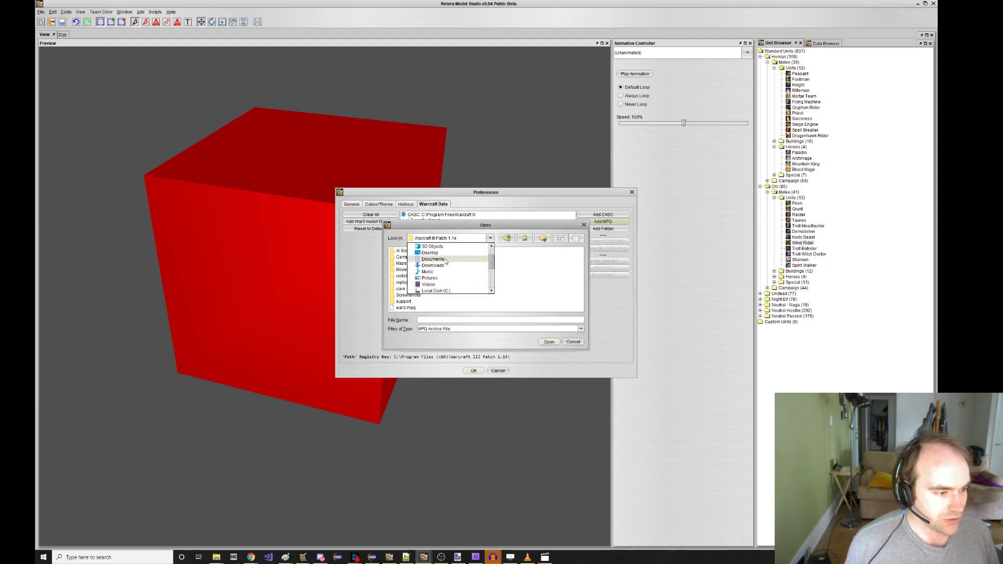
pyautogui.click(446, 261)
pyautogui.scroll(-5, 447, 262)
pyautogui.doubleClick(458, 300)
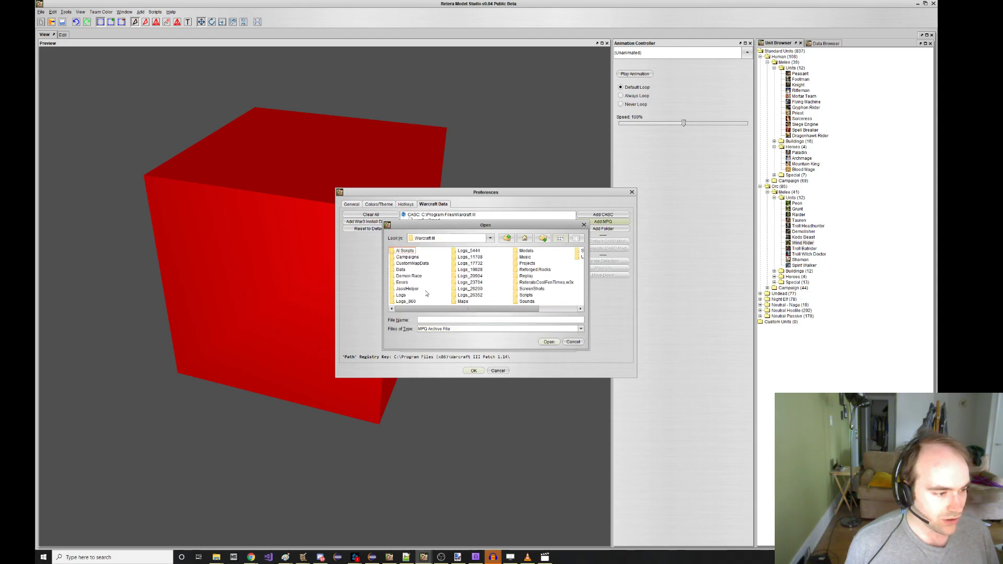
pyautogui.doubleClick(463, 301)
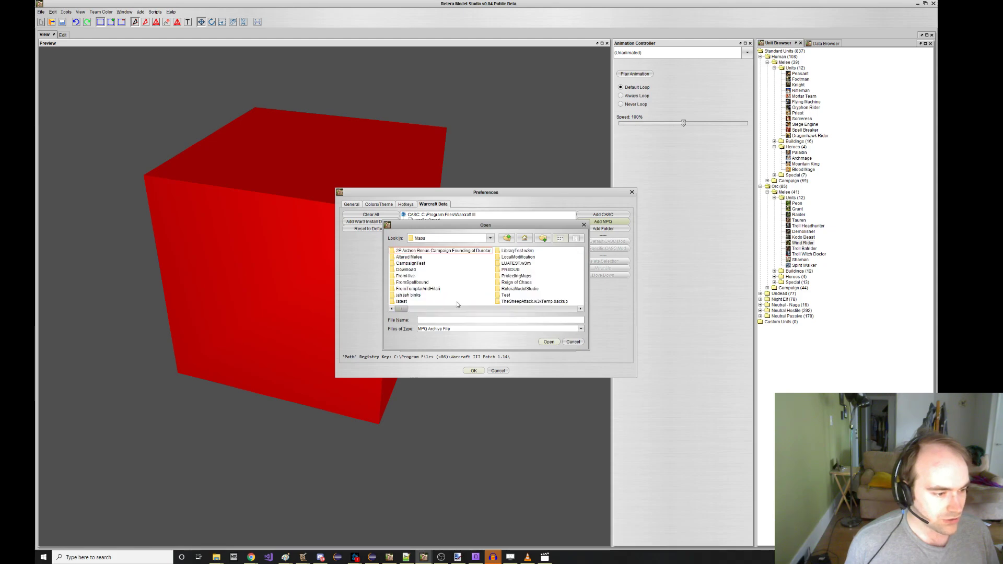
pyautogui.doubleClick(517, 288)
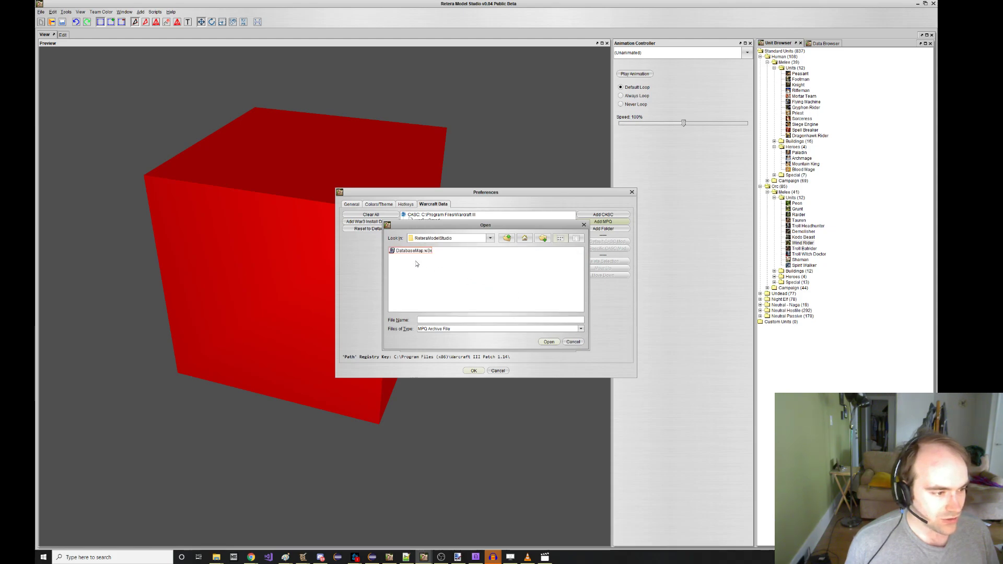
pyautogui.click(410, 252)
pyautogui.click(548, 342)
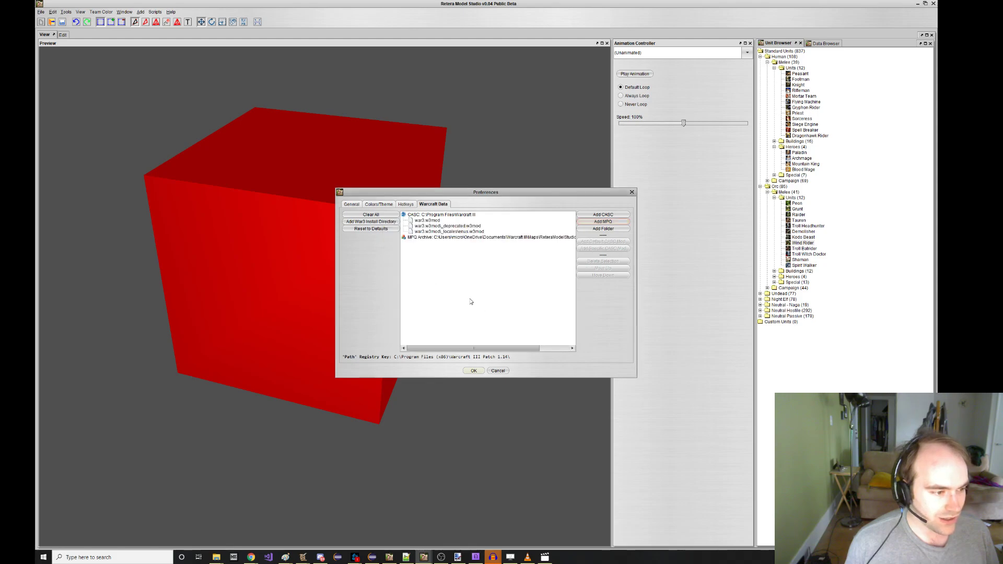
pyautogui.click(472, 370)
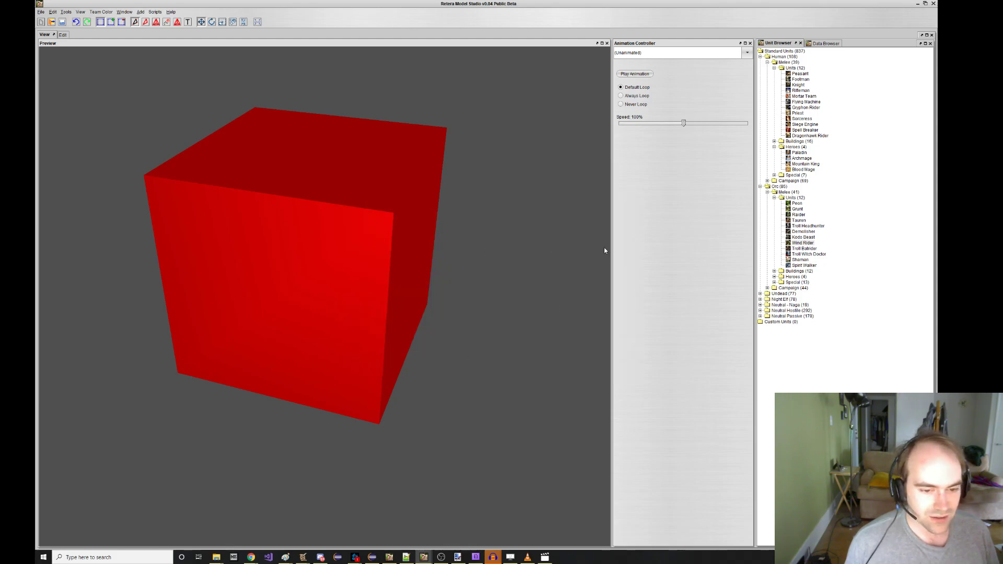
# Step: Examine the custom unit in the Unit Browser and PlayerColorCube.mdx under war3mapImported in the Data Browser
pyautogui.doubleClick(776, 198)
pyautogui.click(800, 223)
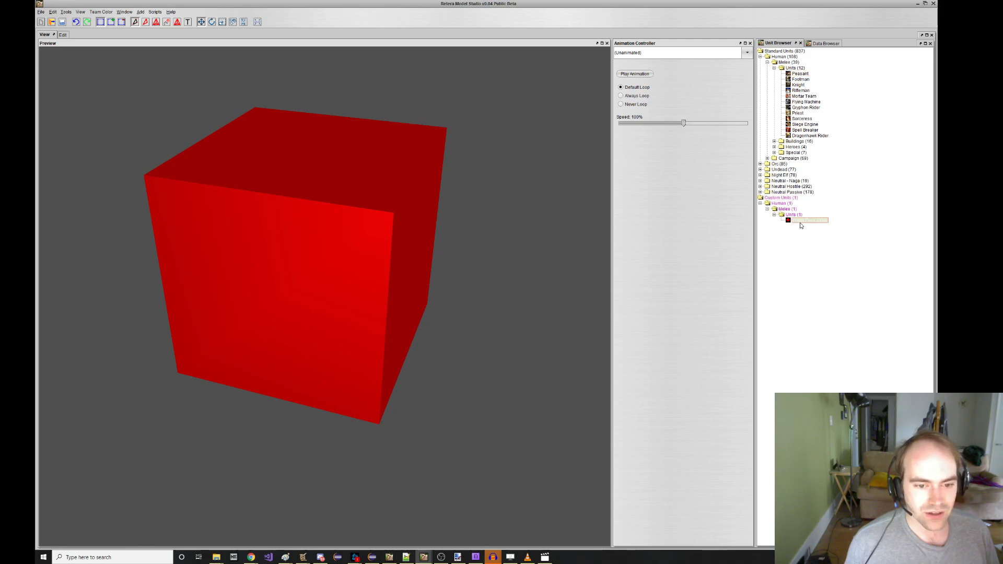
pyautogui.click(821, 44)
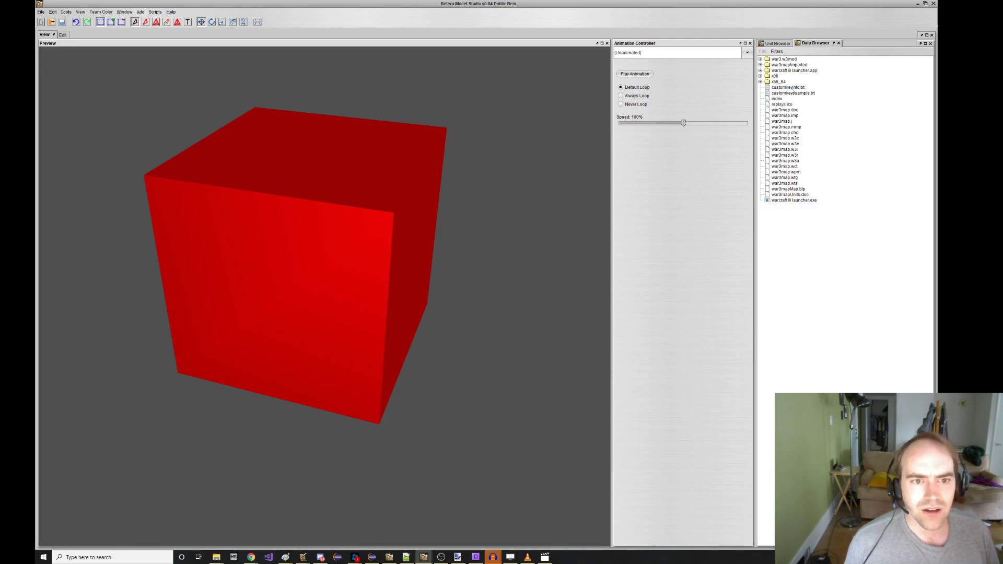
pyautogui.click(760, 65)
pyautogui.click(781, 66)
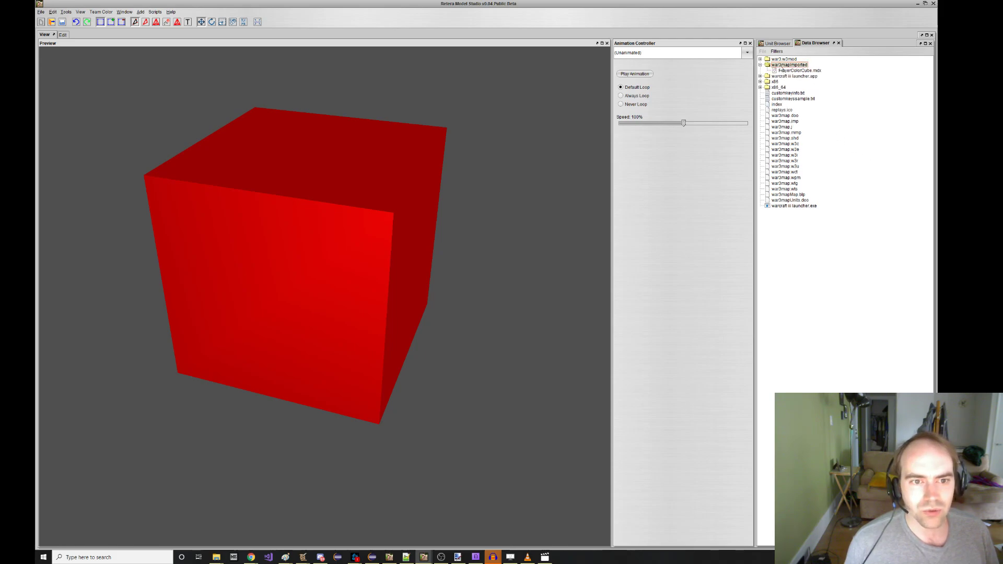
pyautogui.click(788, 71)
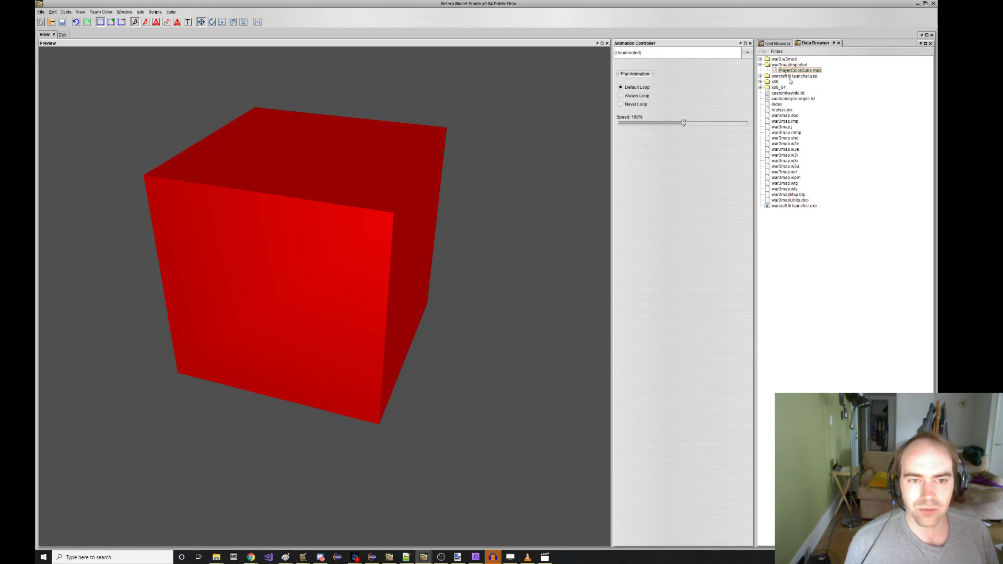
# Step: Close Retera Model Studio without saving the open model, and relaunch it by running MainFrame from the Eclipse workspace
pyautogui.click(933, 4)
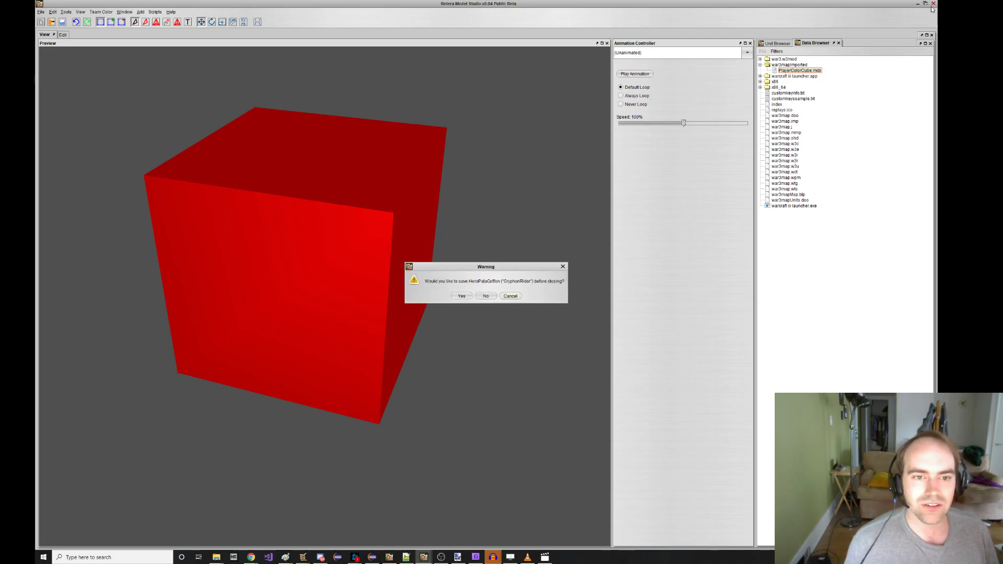
pyautogui.click(485, 296)
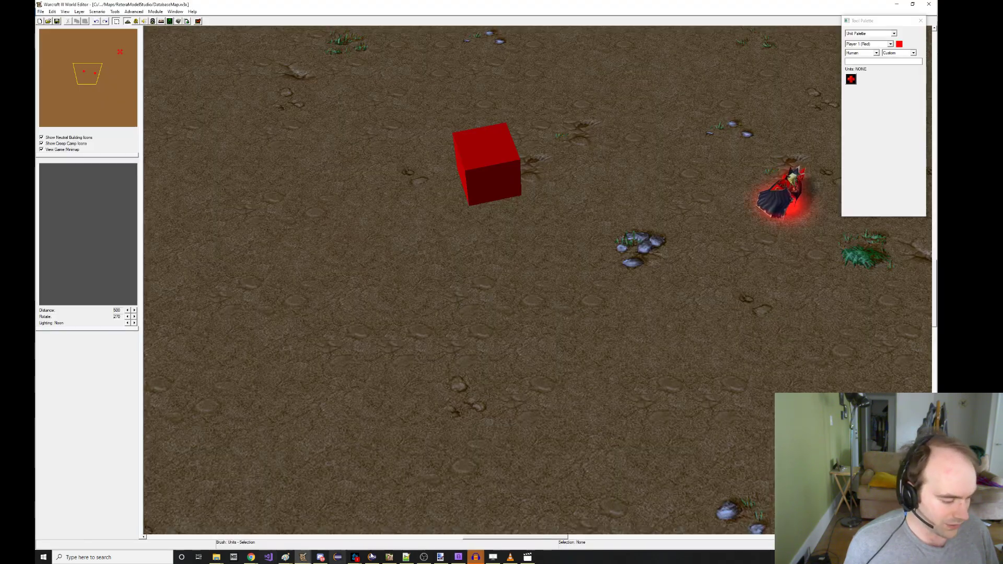
pyautogui.click(371, 557)
pyautogui.click(164, 86)
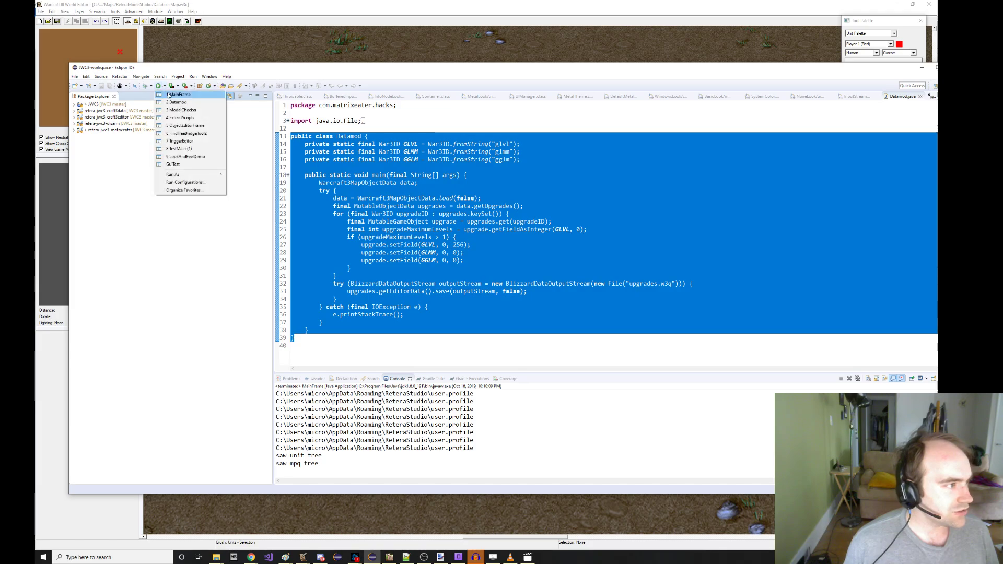
pyautogui.click(183, 96)
pyautogui.click(915, 71)
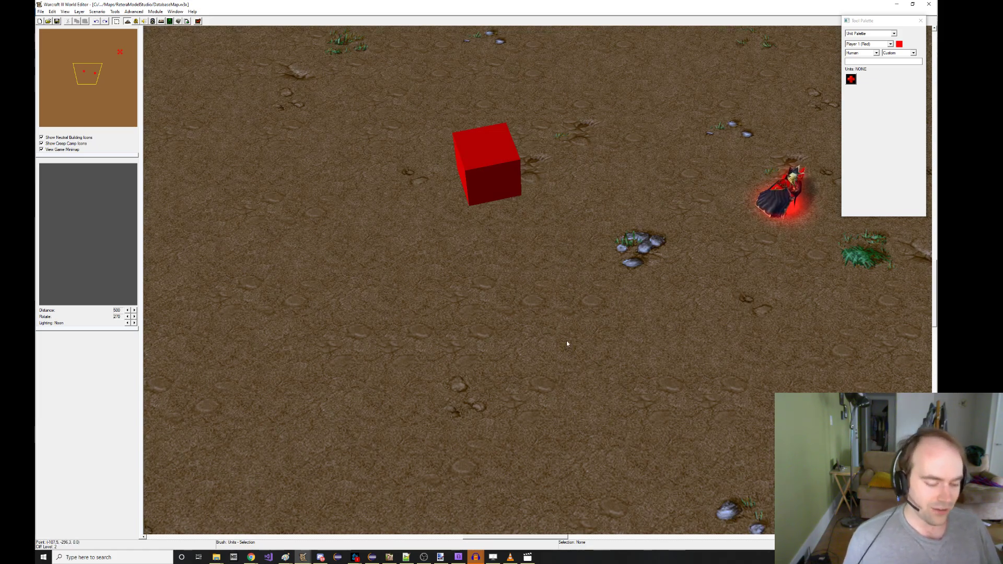
# Step: Close the Warcraft III World Editor and answer its prompt about saving changes
pyautogui.click(928, 4)
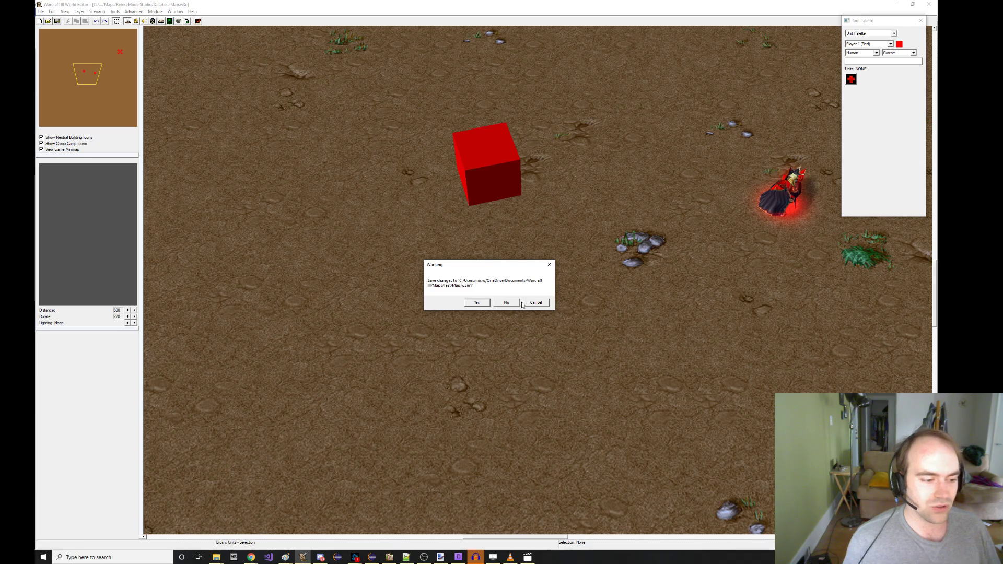
pyautogui.click(477, 302)
pyautogui.click(537, 302)
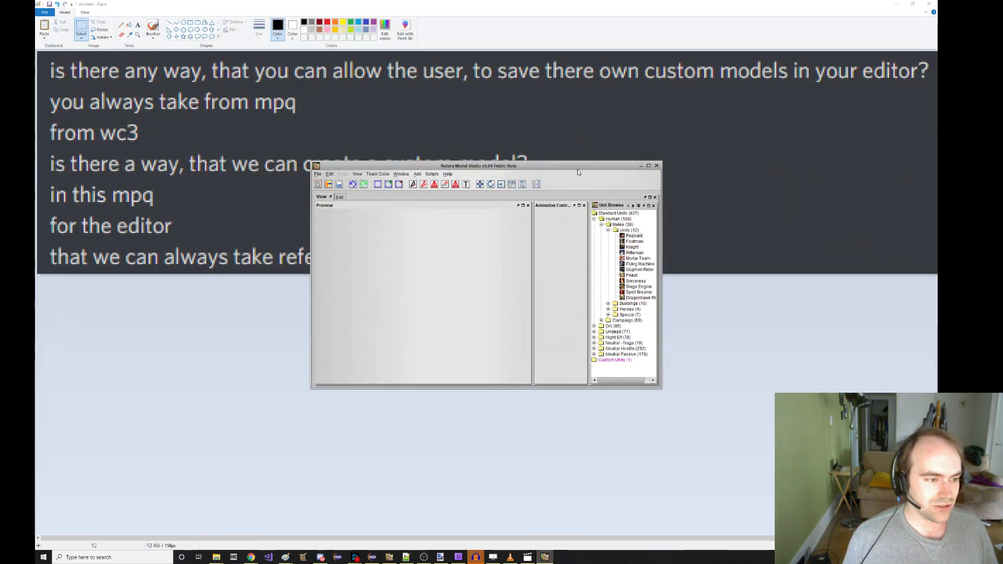
# Step: Maximize Retera Model Studio and open Player Color Cube from the Custom Units in the Unit Browser
pyautogui.doubleClick(578, 170)
pyautogui.click(760, 196)
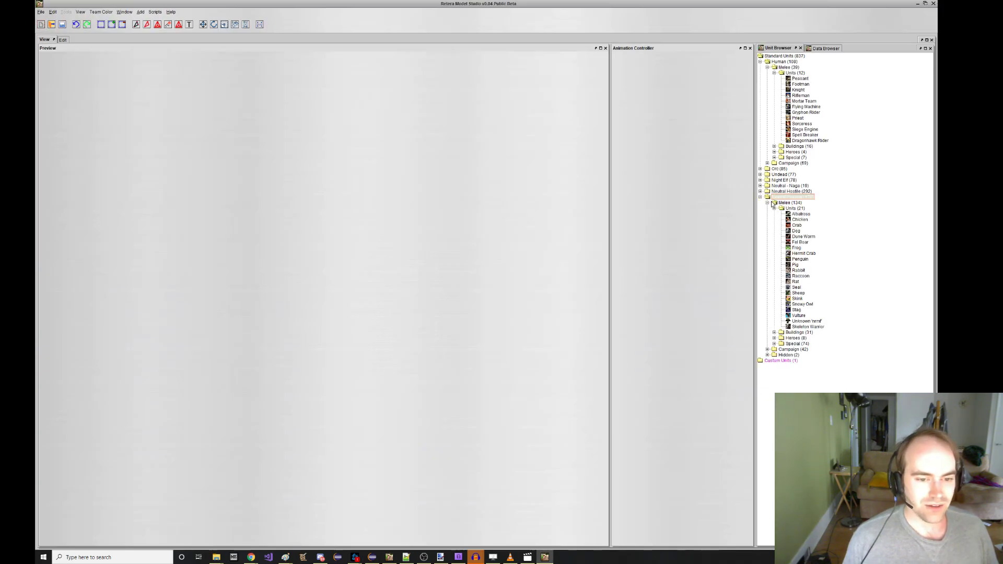
pyautogui.click(760, 197)
pyautogui.doubleClick(764, 204)
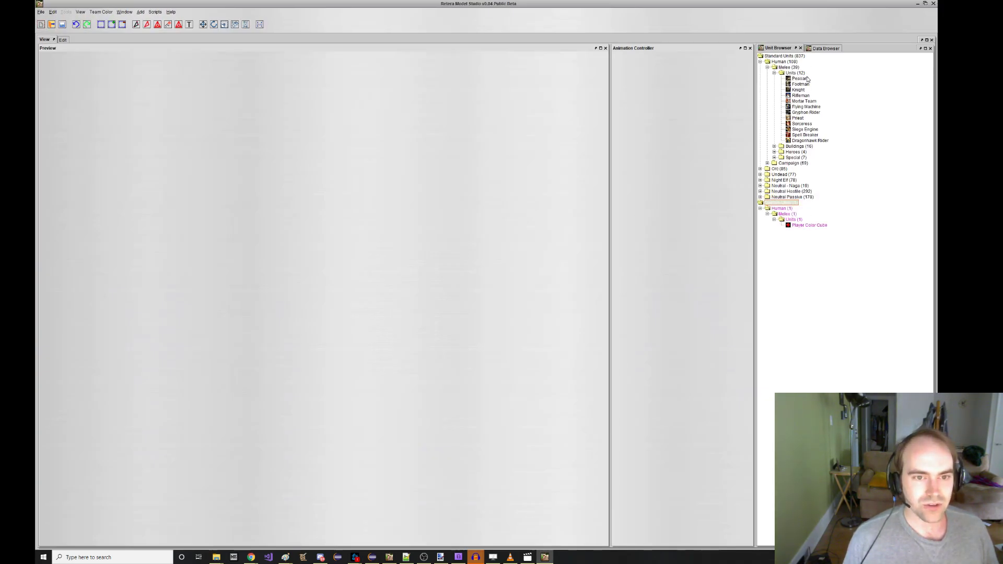
pyautogui.click(818, 48)
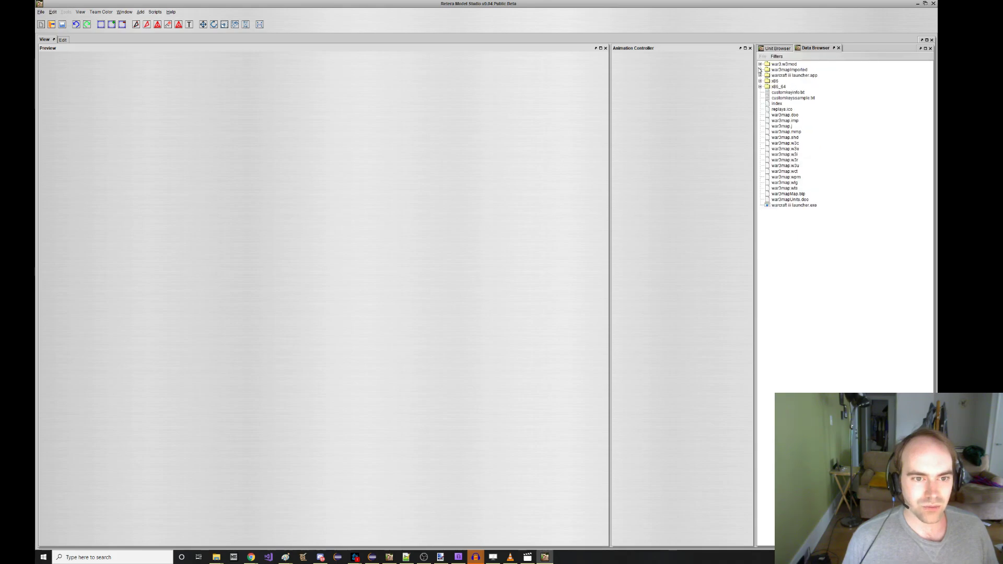
pyautogui.click(776, 49)
pyautogui.doubleClick(802, 225)
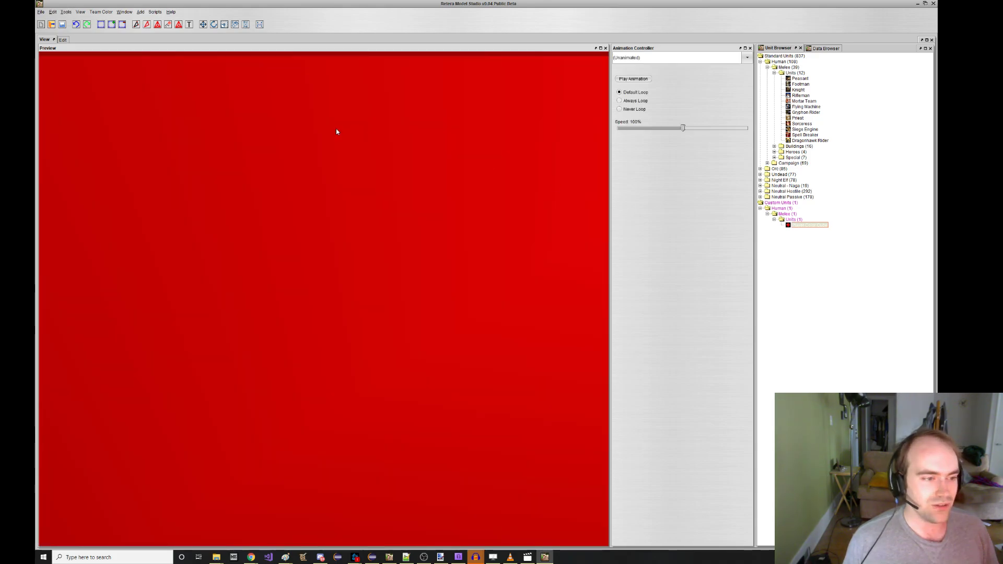
pyautogui.scroll(-6, 260, 167)
pyautogui.moveTo(276, 180); pyautogui.dragTo(140, 43)
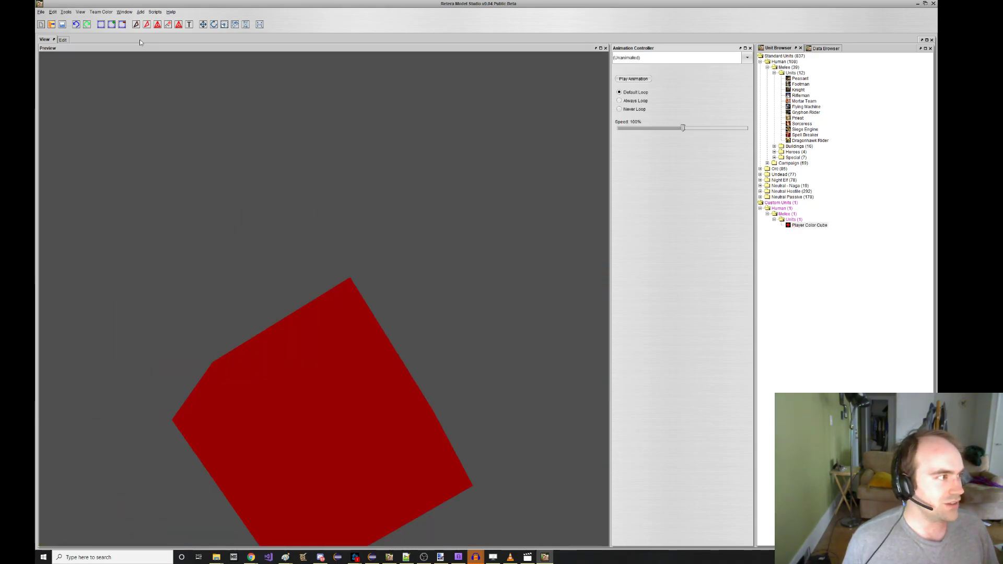
pyautogui.click(124, 12)
pyautogui.moveTo(317, 283); pyautogui.dragTo(355, 320)
# Step: In the Edit layout's Front view, move the cube's upper-left vertices upward and its lower-right vertices far outward
pyautogui.click(62, 40)
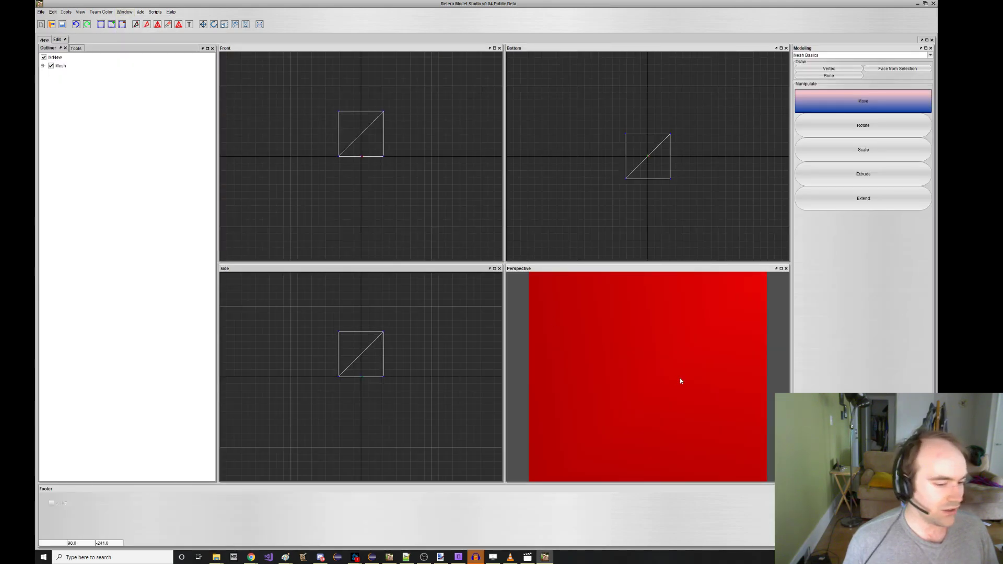
pyautogui.scroll(-5, 680, 379)
pyautogui.scroll(1, 638, 365)
pyautogui.moveTo(654, 341); pyautogui.dragTo(642, 350)
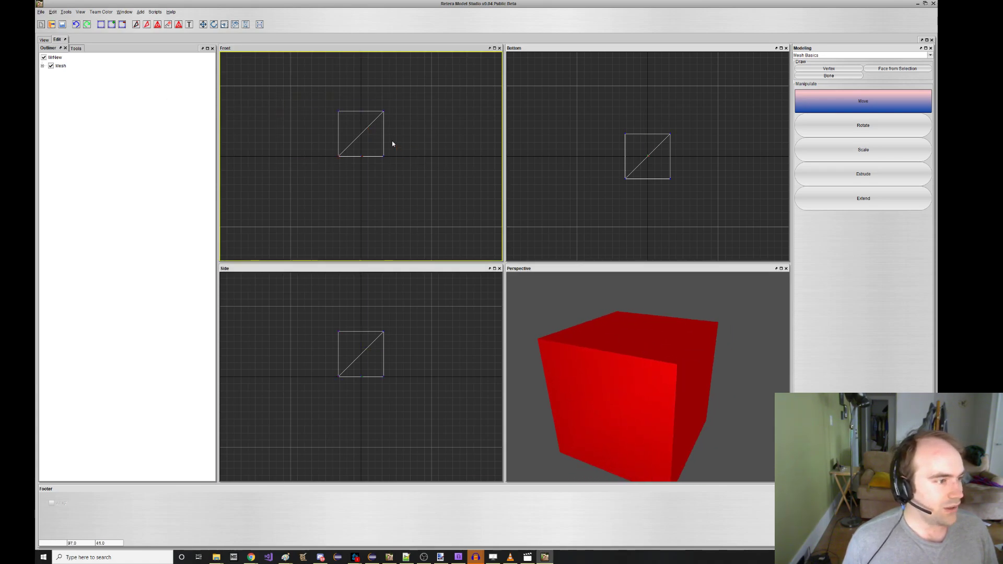
pyautogui.moveTo(327, 101); pyautogui.dragTo(346, 133)
pyautogui.moveTo(347, 134); pyautogui.dragTo(332, 80, button='right')
pyautogui.moveTo(366, 143); pyautogui.dragTo(396, 169)
pyautogui.moveTo(396, 170); pyautogui.dragTo(526, 210, button='right')
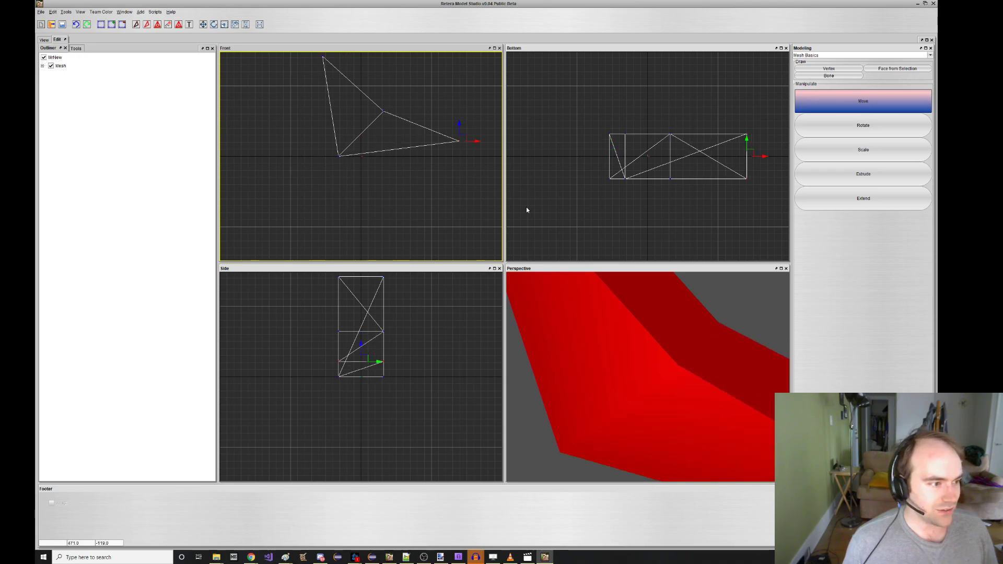
# Step: In the Bottom view, select the upper row of vertices except the far-right corner and move it upward to widen the mesh
pyautogui.moveTo(645, 325); pyautogui.dragTo(621, 344)
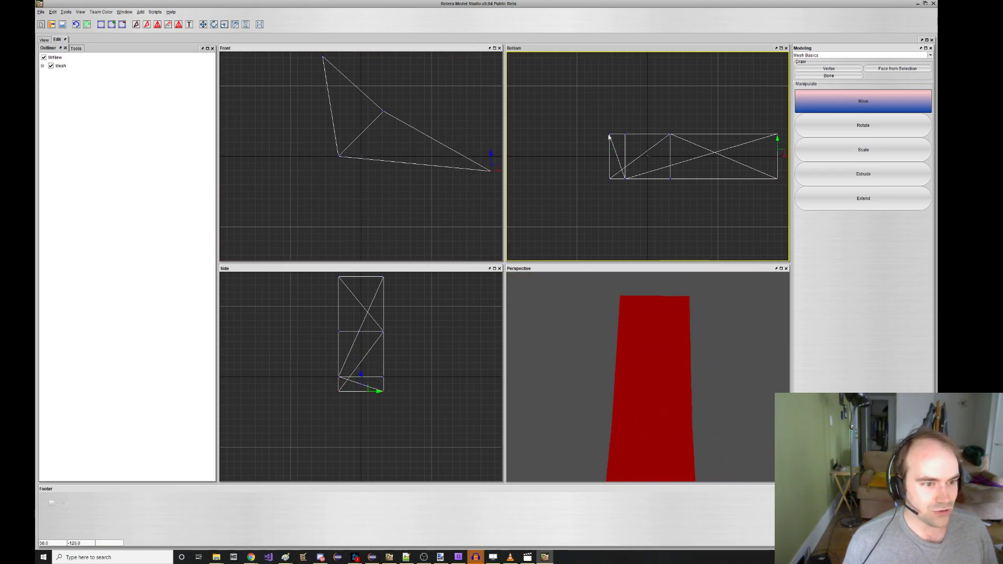
pyautogui.moveTo(705, 153); pyautogui.dragTo(706, 155)
pyautogui.moveTo(706, 155); pyautogui.dragTo(708, 107, button='right')
pyautogui.moveTo(654, 345); pyautogui.dragTo(626, 390)
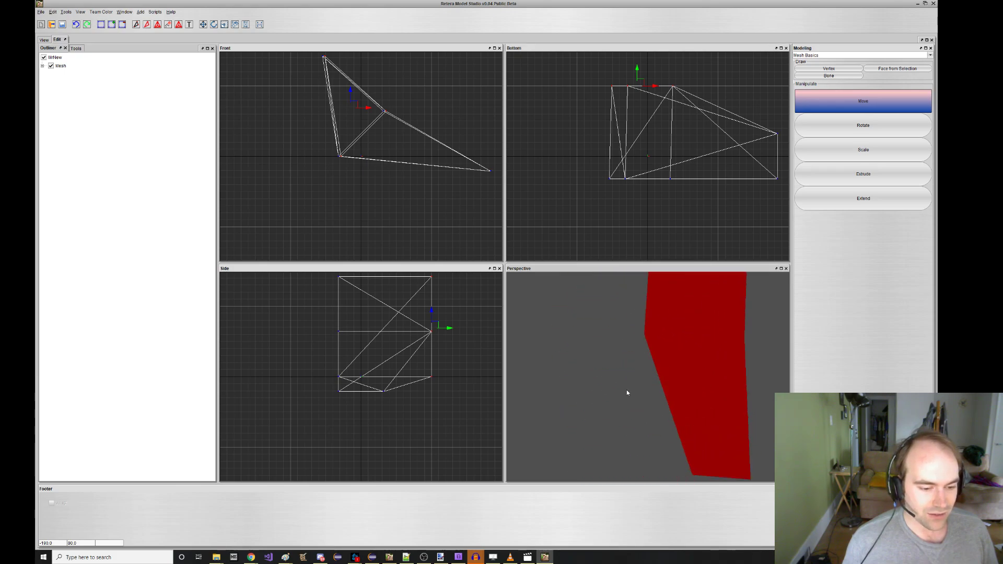
# Step: Save the distorted model in the Models folder as BigTriangles, a Warcraft III Binary Model (.mdx)
pyautogui.click(40, 12)
pyautogui.click(59, 66)
pyautogui.write('Big')
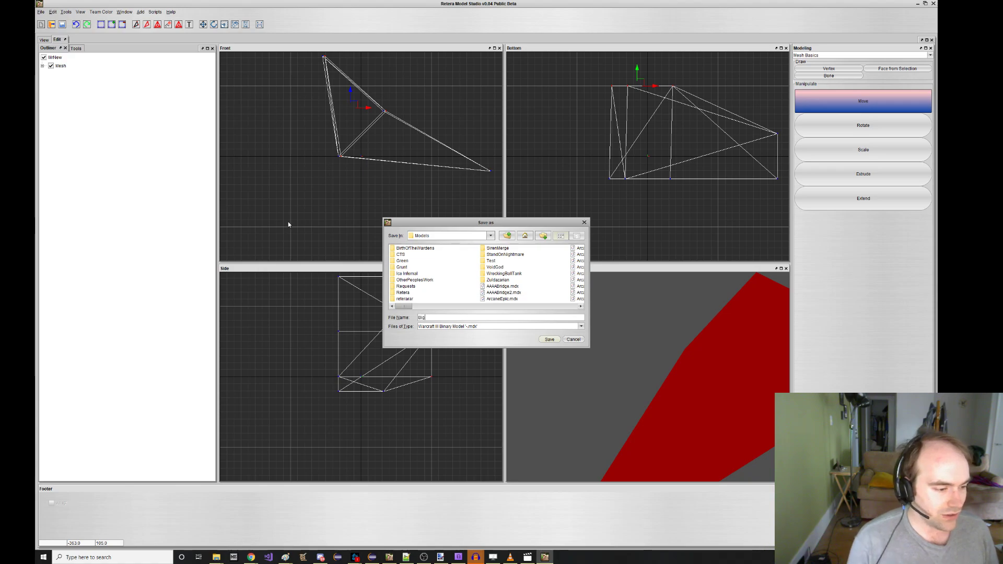
pyautogui.write('Triangles')
pyautogui.press('Return')
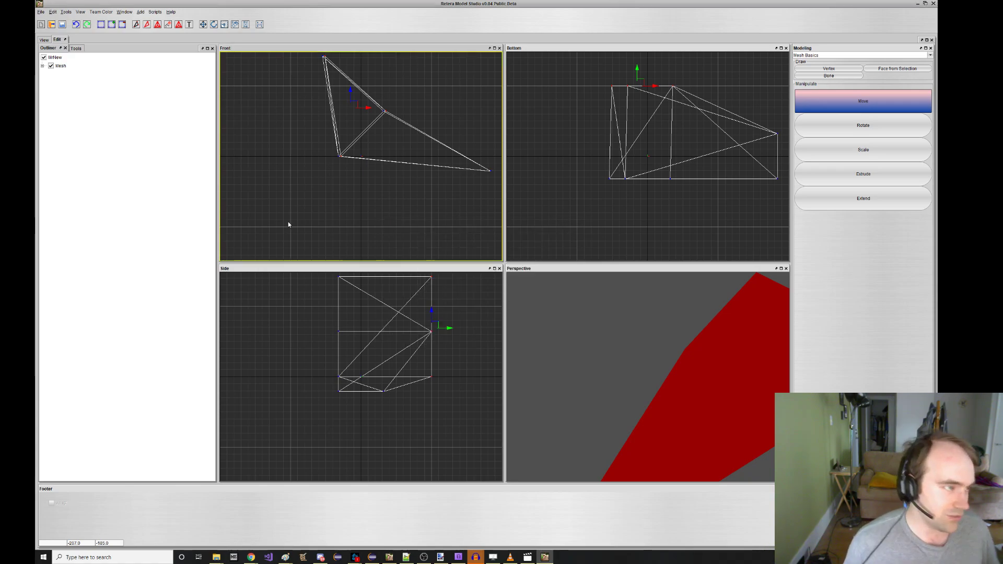
# Step: Examine the distorted model from several angles in the View layout's preview
pyautogui.click(47, 40)
pyautogui.scroll(-5, 487, 222)
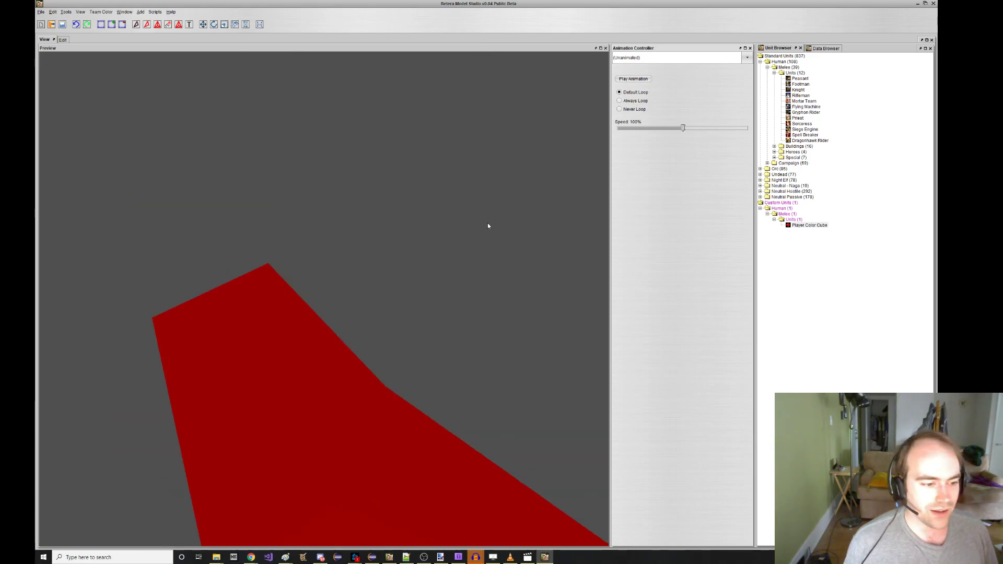
pyautogui.moveTo(488, 222); pyautogui.dragTo(468, 282)
pyautogui.moveTo(468, 282); pyautogui.dragTo(466, 251, button='middle')
pyautogui.moveTo(466, 253); pyautogui.dragTo(642, 228)
pyautogui.scroll(-3, 439, 255)
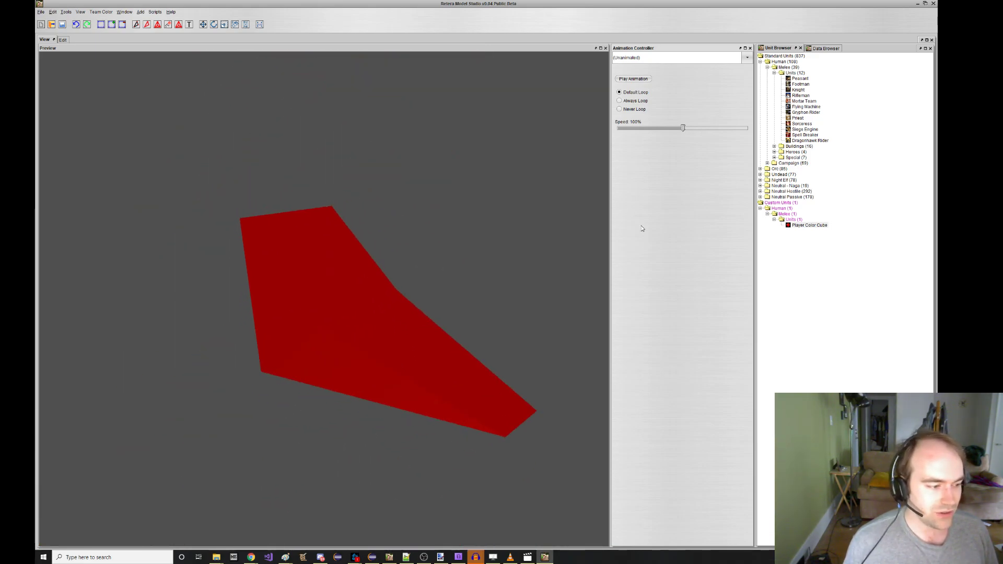
# Step: Open a fresh copy of Player Color Cube from the Custom Units and check its shape in the preview
pyautogui.doubleClick(798, 225)
pyautogui.scroll(-5, 457, 298)
pyautogui.moveTo(457, 298); pyautogui.dragTo(457, 296)
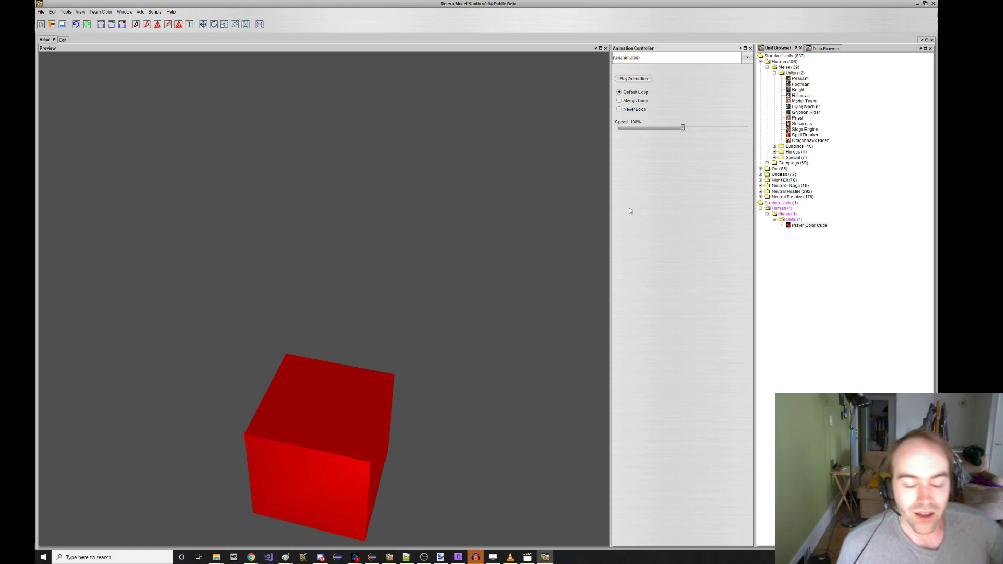
pyautogui.click(795, 119)
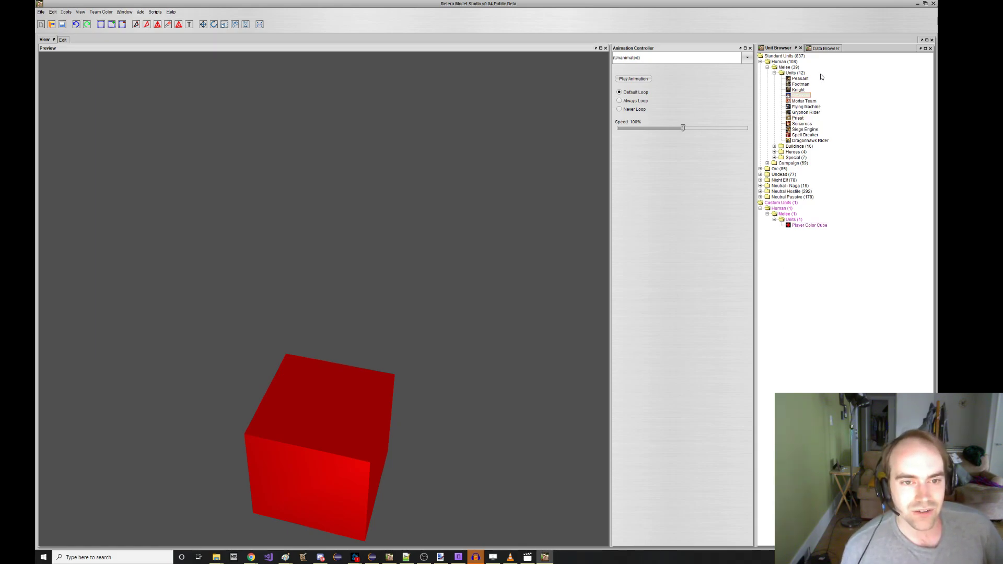
pyautogui.click(827, 48)
pyautogui.click(777, 48)
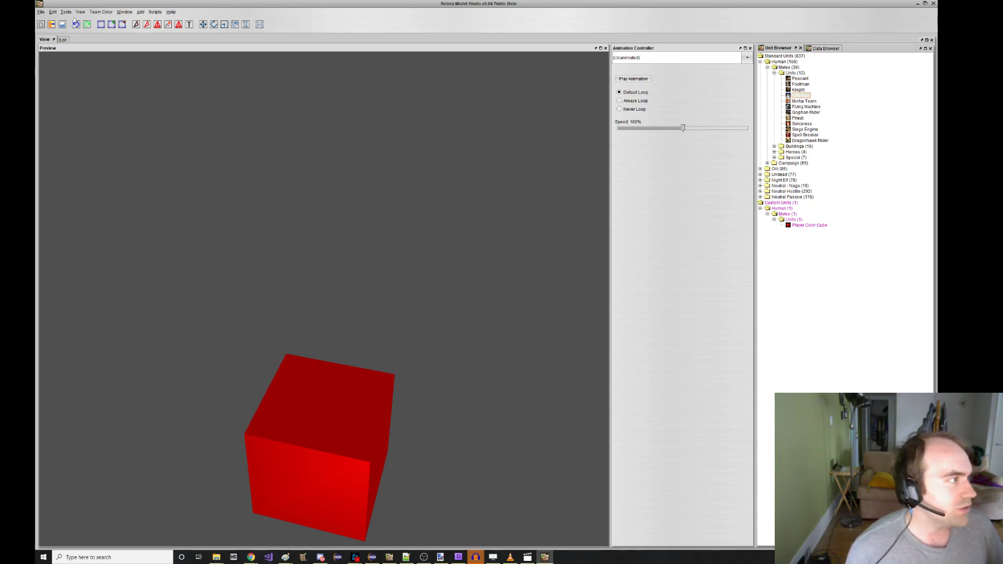
pyautogui.click(52, 12)
pyautogui.click(48, 13)
pyautogui.click(44, 14)
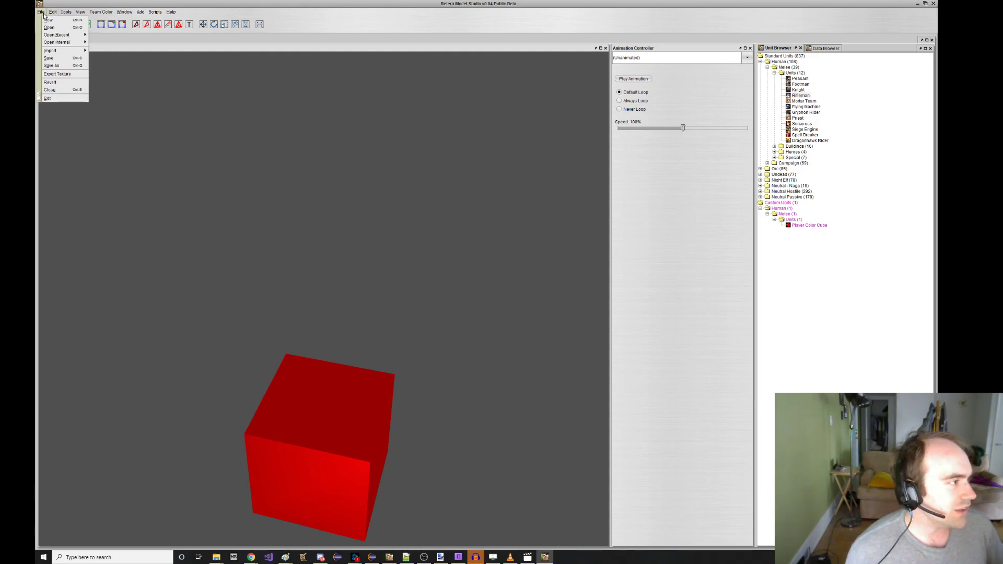
pyautogui.moveTo(50, 13)
pyautogui.click(81, 129)
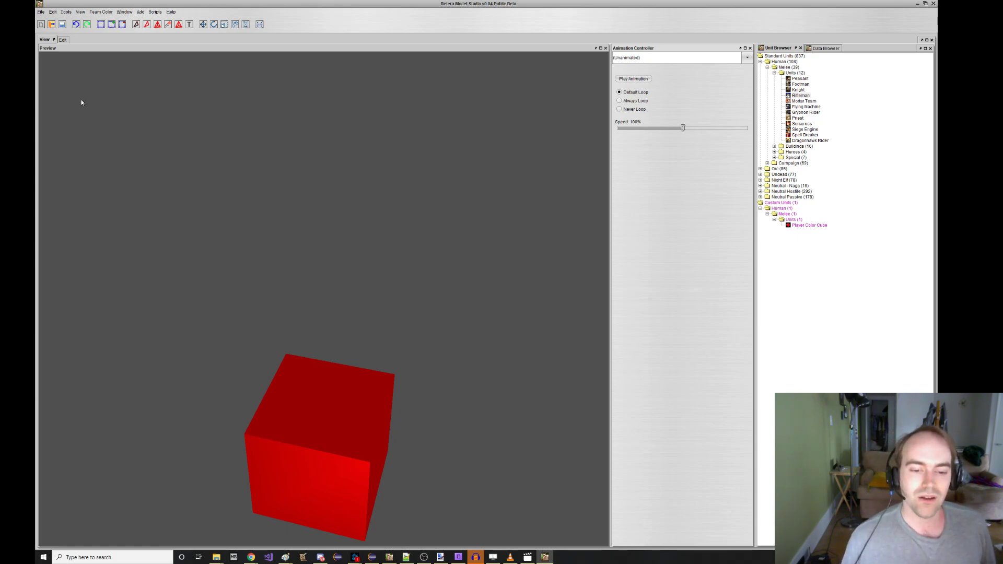
# Step: Close Retera Model Studio without saving and launch the Warcraft III World Editor
pyautogui.click(932, 4)
pyautogui.click(485, 296)
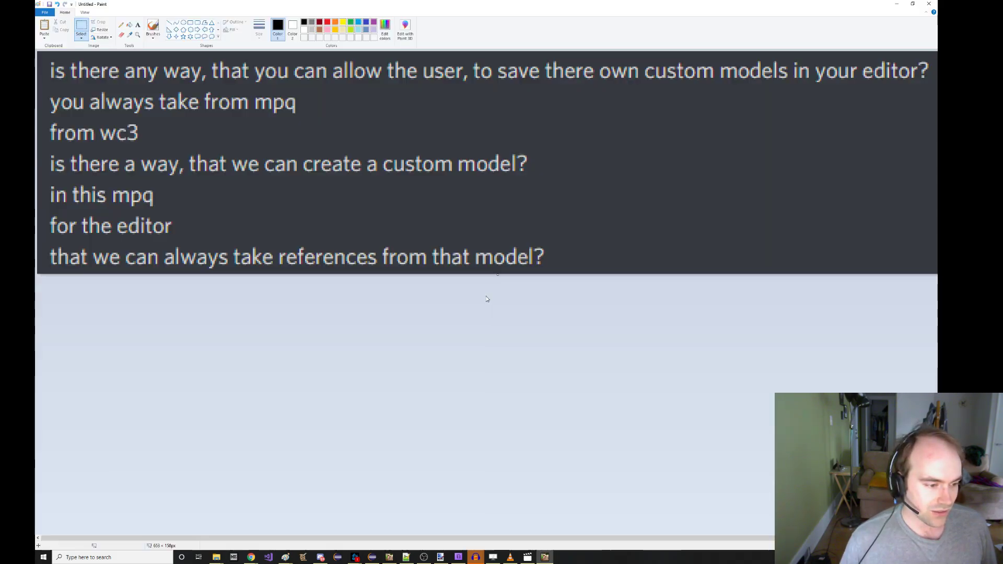
pyautogui.click(303, 556)
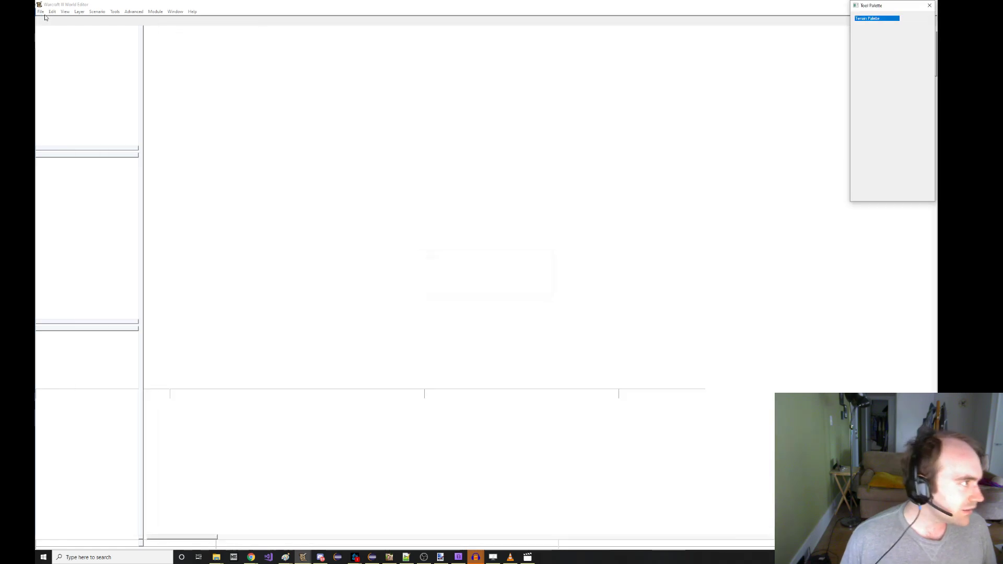
# Step: Reopen the recent map DatabaseMap.w3x and bring up the Object Editor
pyautogui.click(41, 12)
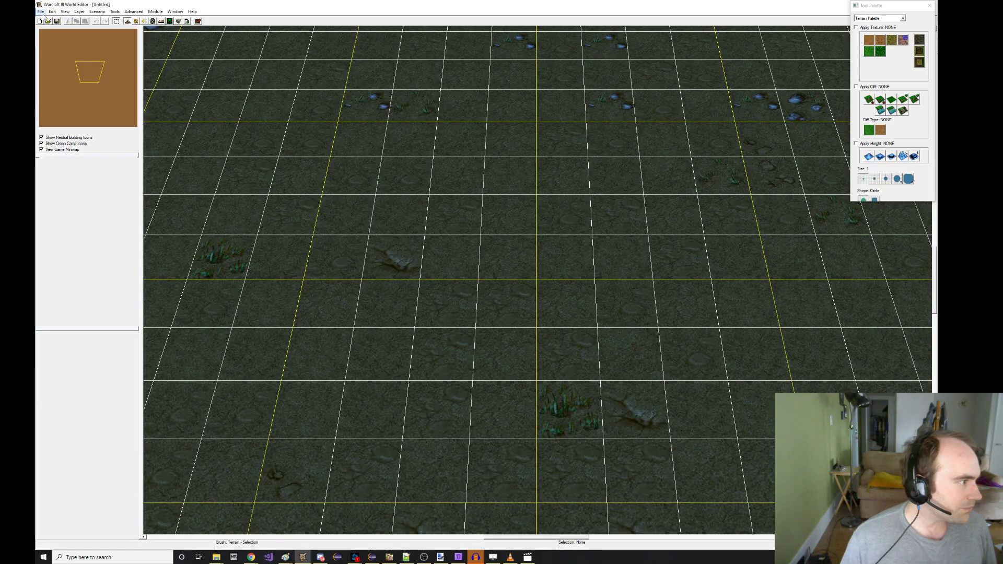
pyautogui.click(40, 12)
pyautogui.click(108, 112)
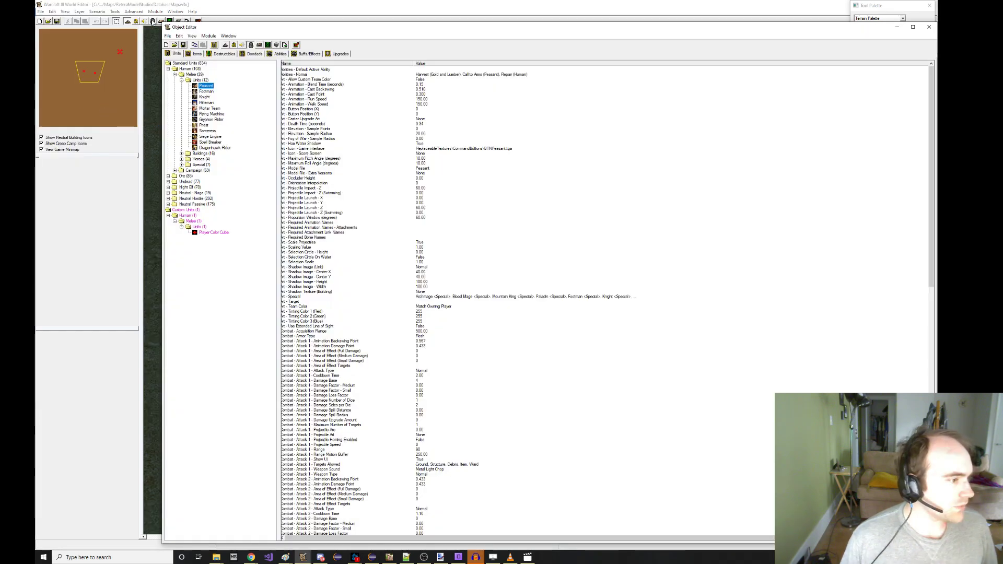
# Step: Set the Rifleman's Art - Model File to the Camera Object preset from the Extra category
pyautogui.click(203, 103)
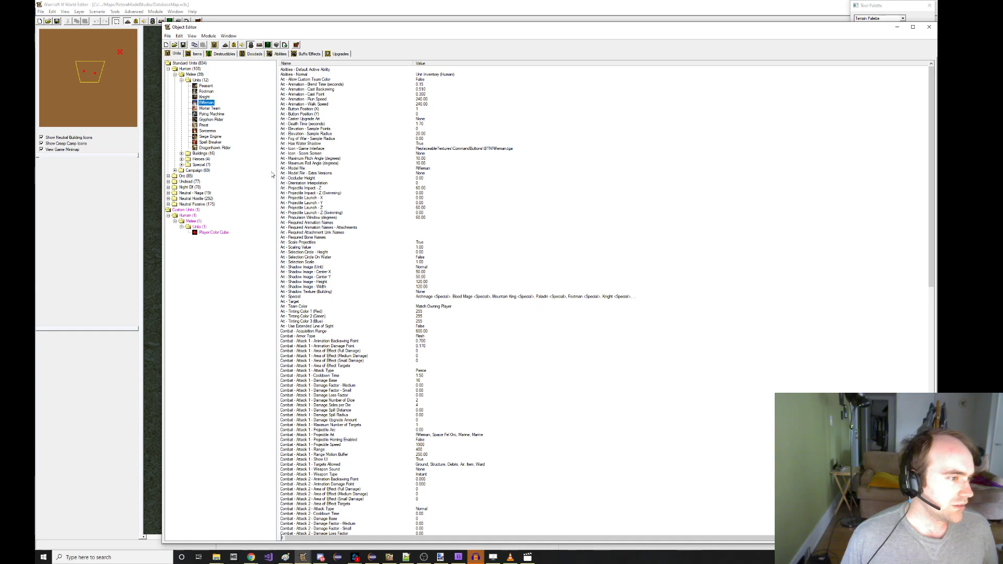
pyautogui.doubleClick(365, 170)
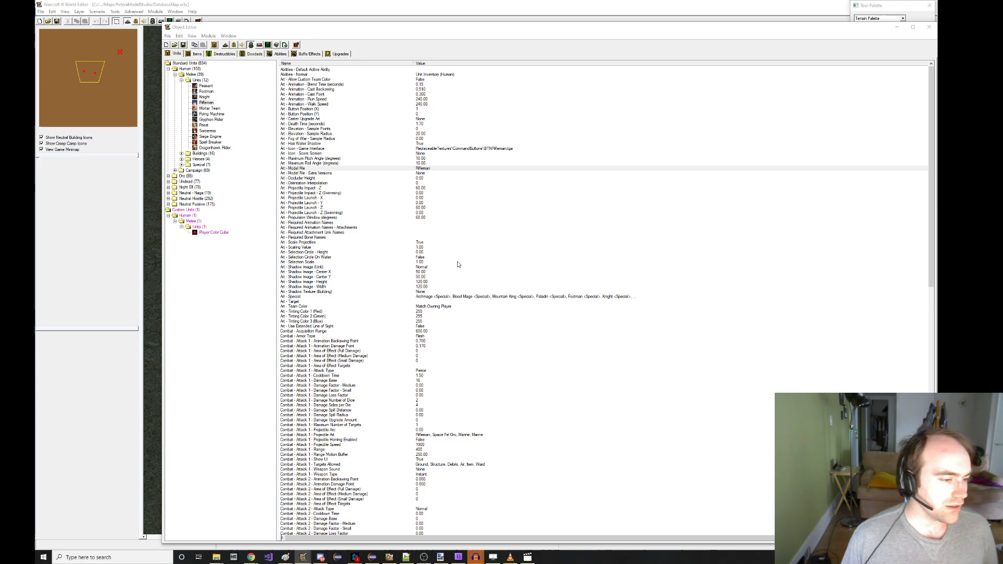
pyautogui.click(488, 279)
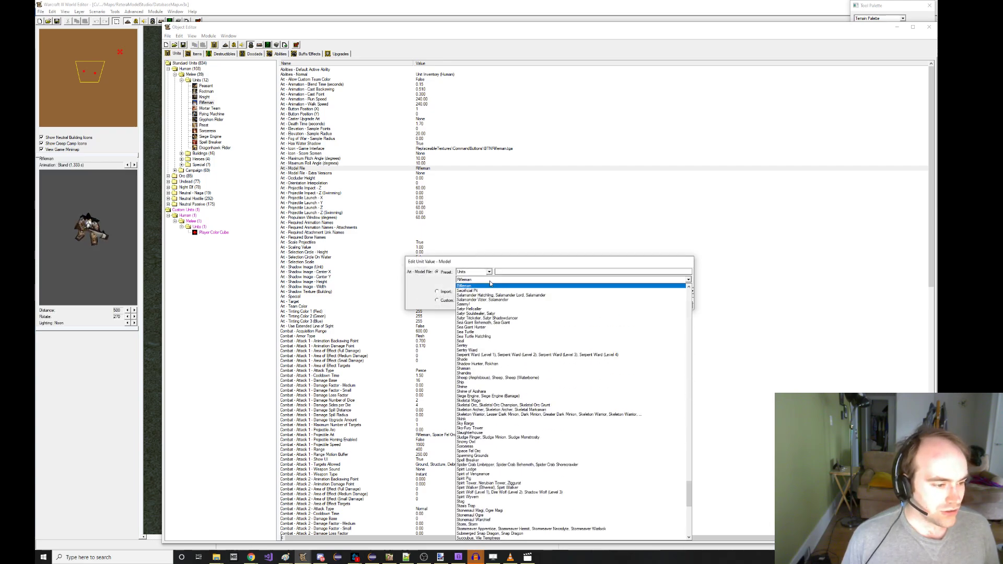
pyautogui.click(470, 277)
pyautogui.click(470, 273)
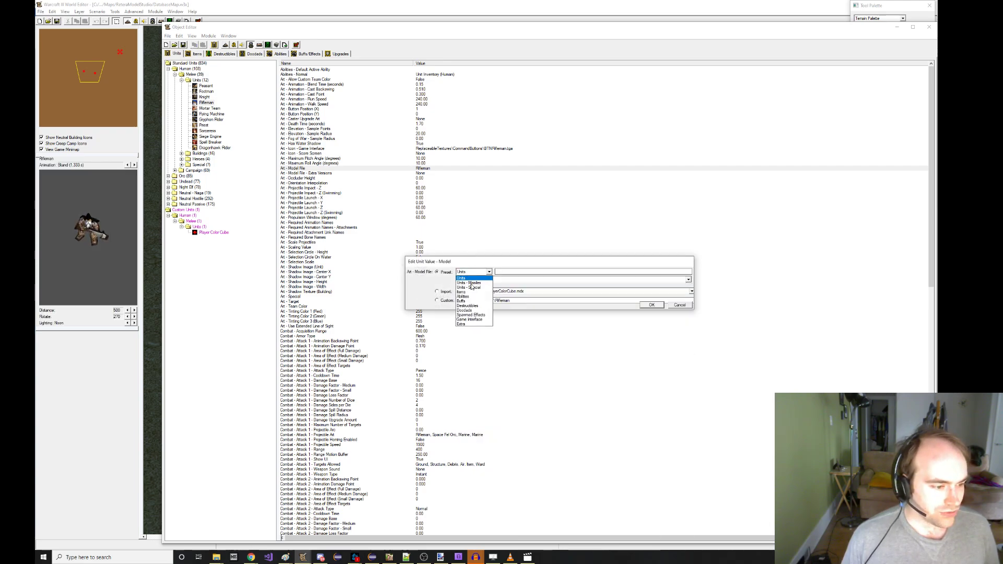
pyautogui.click(467, 324)
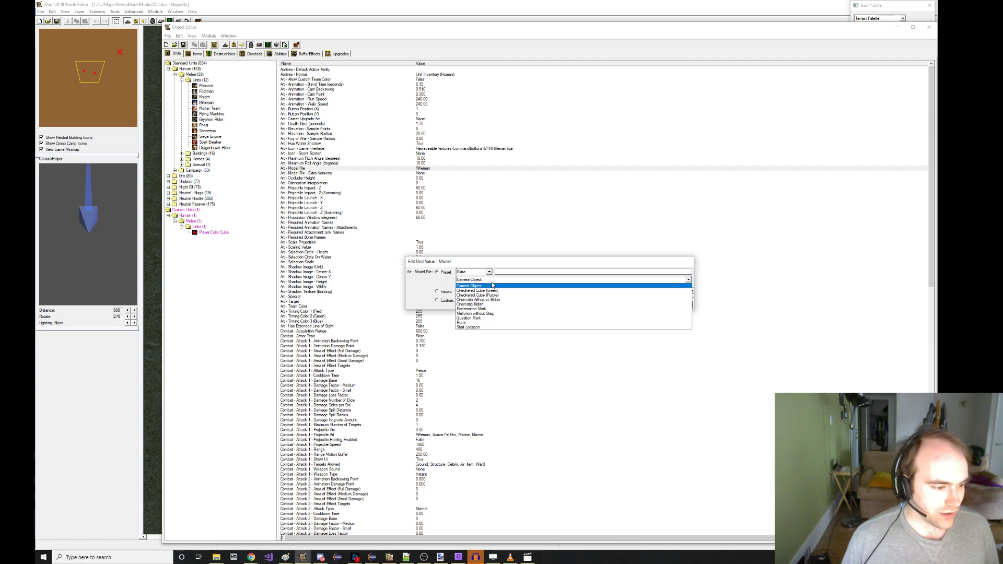
pyautogui.click(651, 305)
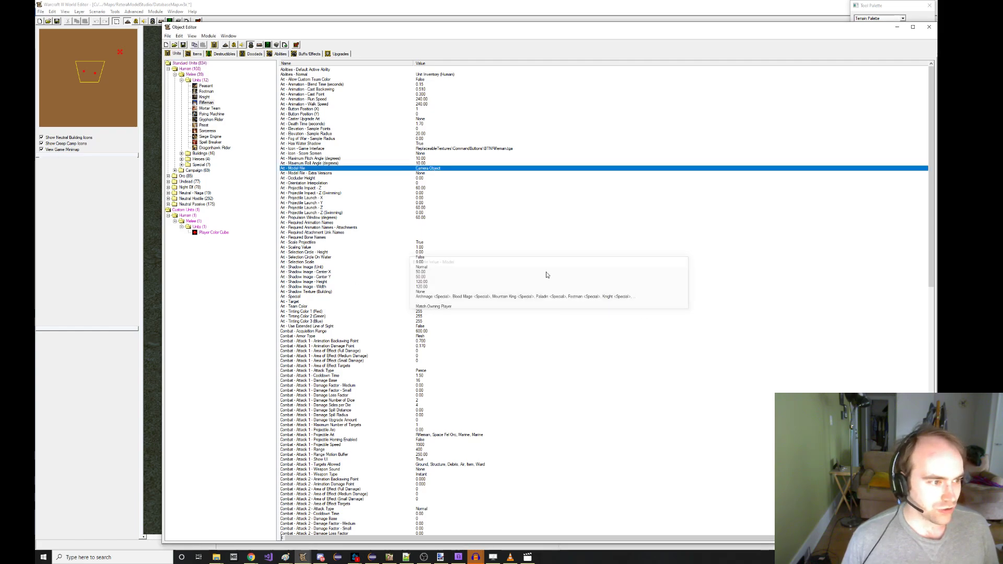
# Step: Save the map with the changed Rifleman data and close it in the World Editor
pyautogui.click(184, 46)
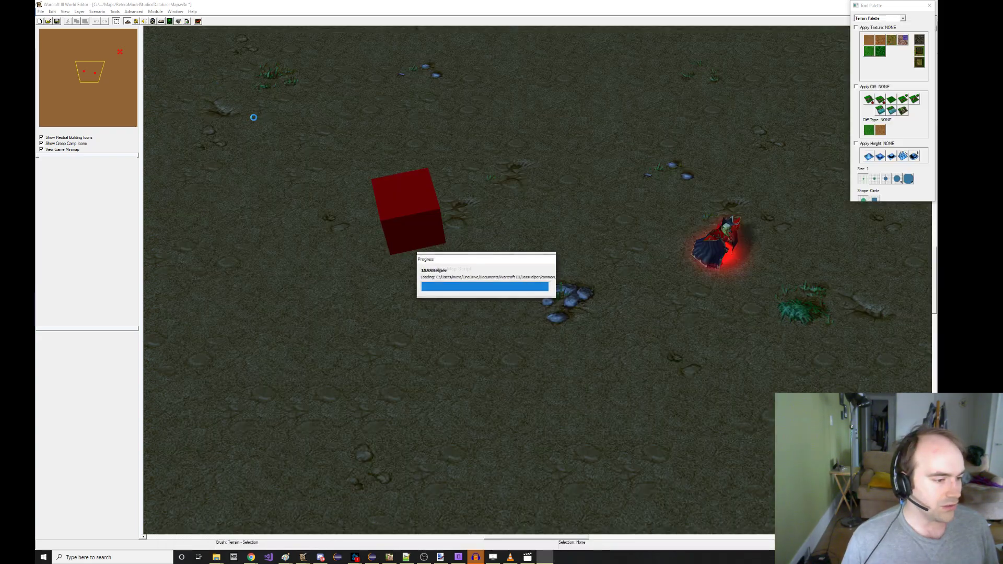
pyautogui.click(45, 11)
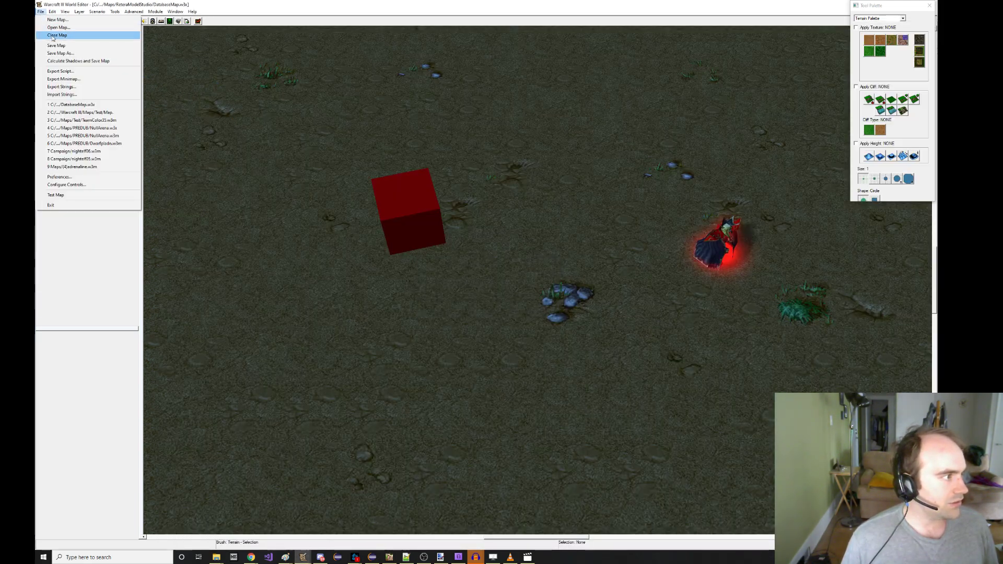
pyautogui.click(56, 35)
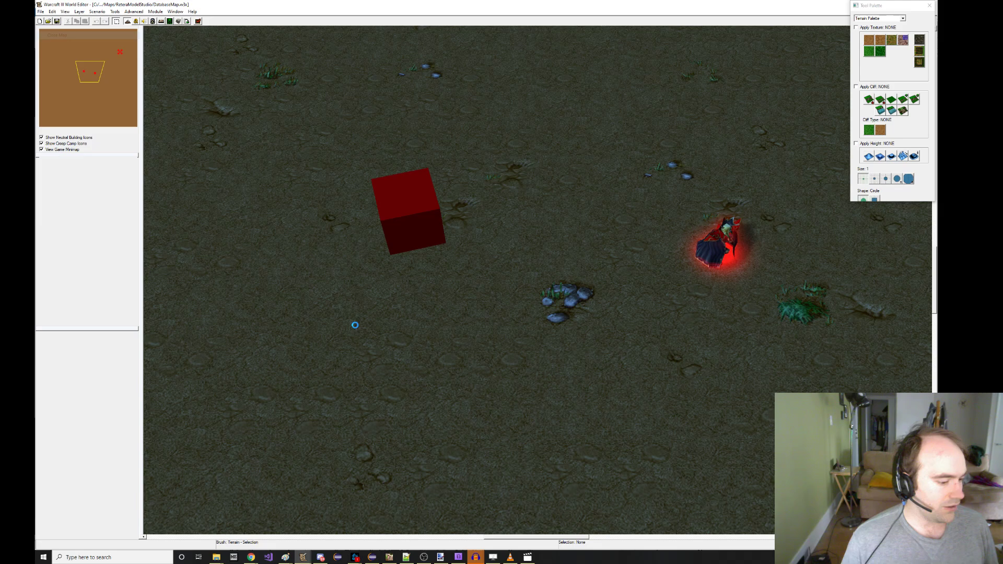
# Step: Switch to Eclipse and run the MainFrame configuration to start Retera Model Studio again
pyautogui.click(372, 557)
pyautogui.click(165, 85)
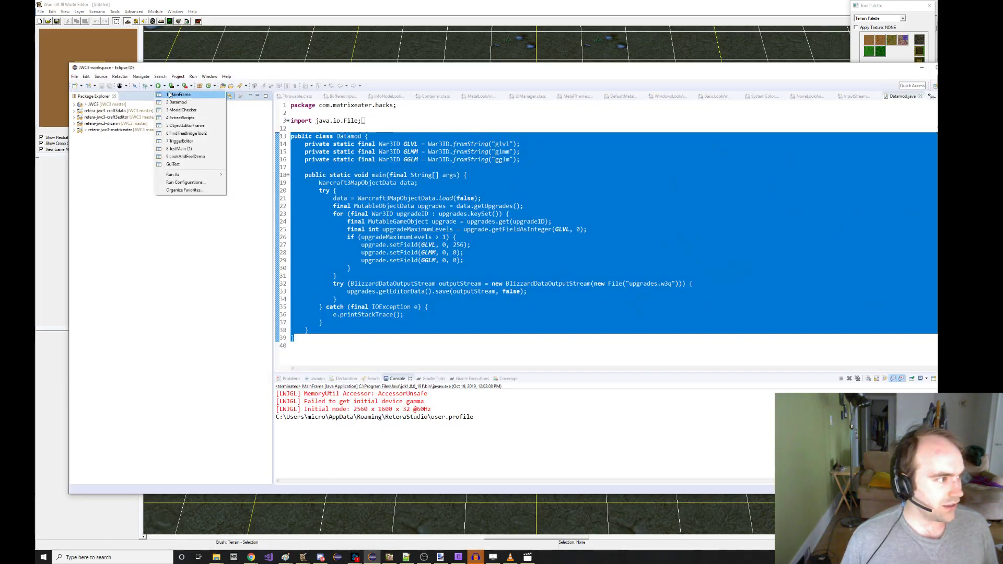
pyautogui.click(178, 95)
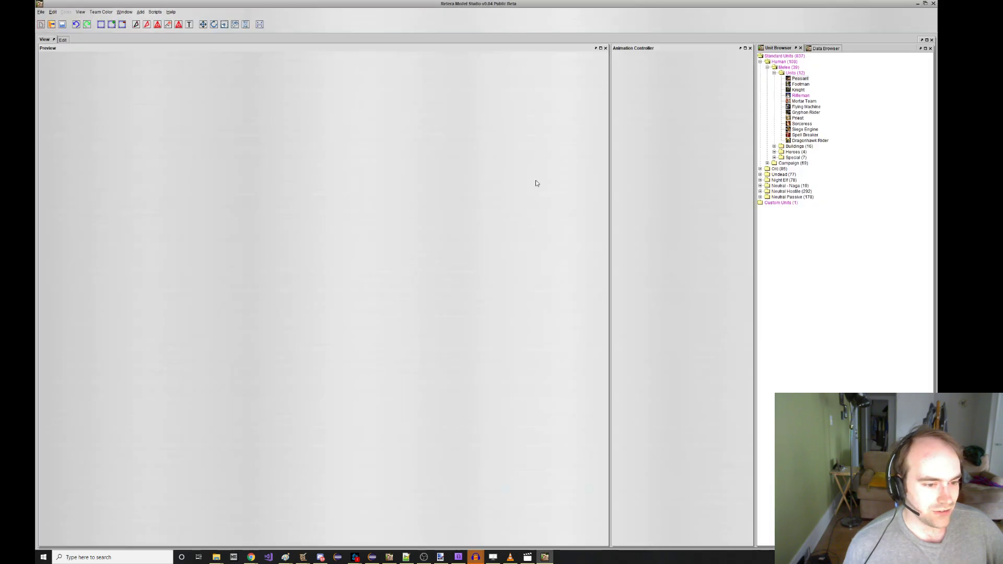
# Step: Expand the Custom Units, open the Rifleman from the Human units and inspect its model from an oblique angle in the preview
pyautogui.click(802, 96)
pyautogui.doubleClick(764, 203)
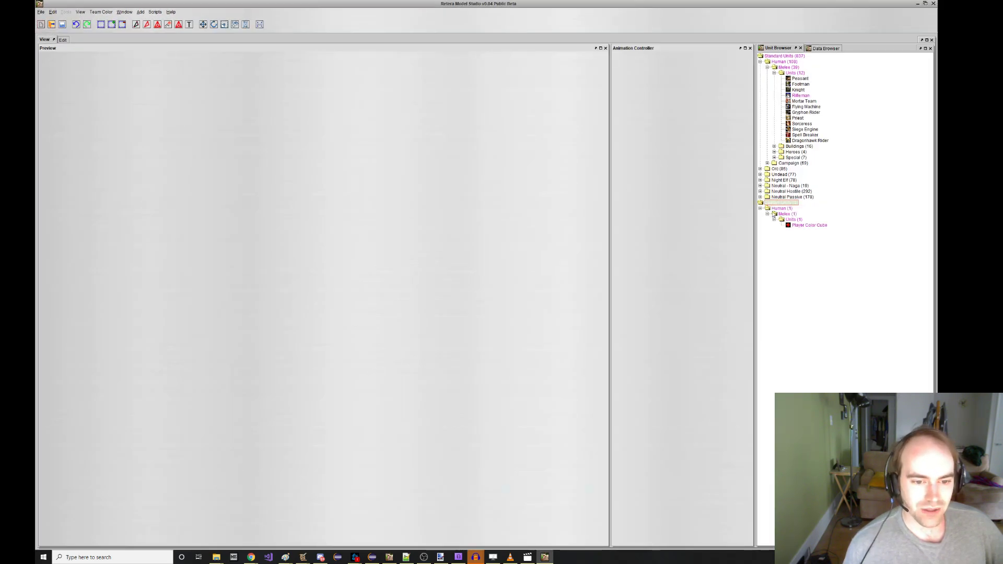
pyautogui.doubleClick(796, 97)
pyautogui.scroll(-5, 425, 278)
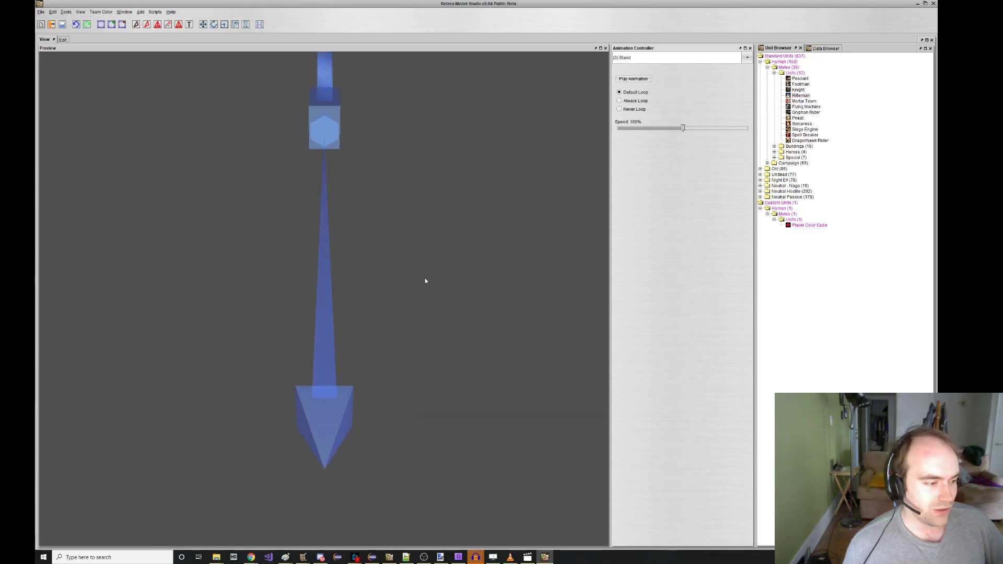
pyautogui.moveTo(425, 278); pyautogui.dragTo(403, 291)
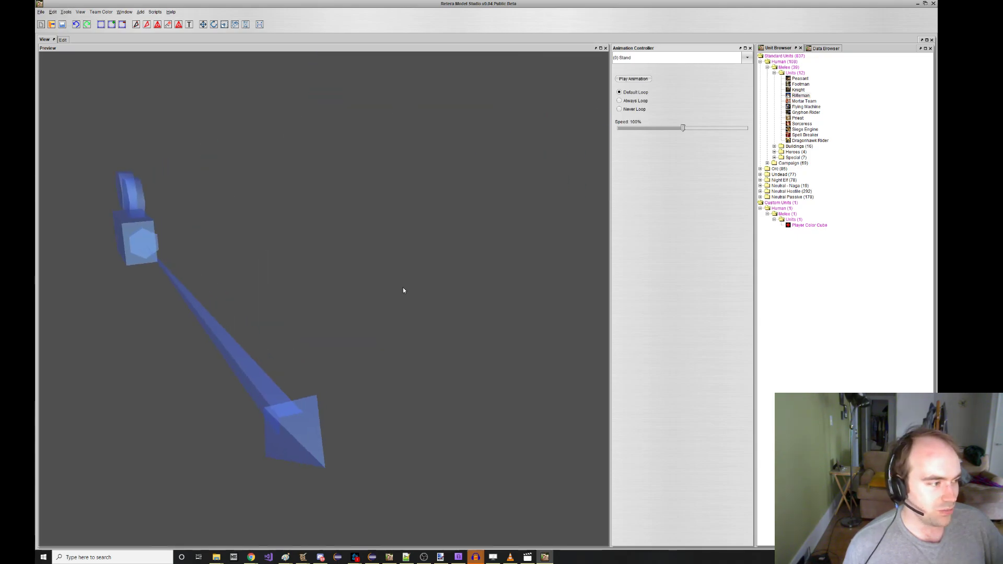
# Step: Review the Warcraft Data sources in the preferences and accept them as they are
pyautogui.click(800, 112)
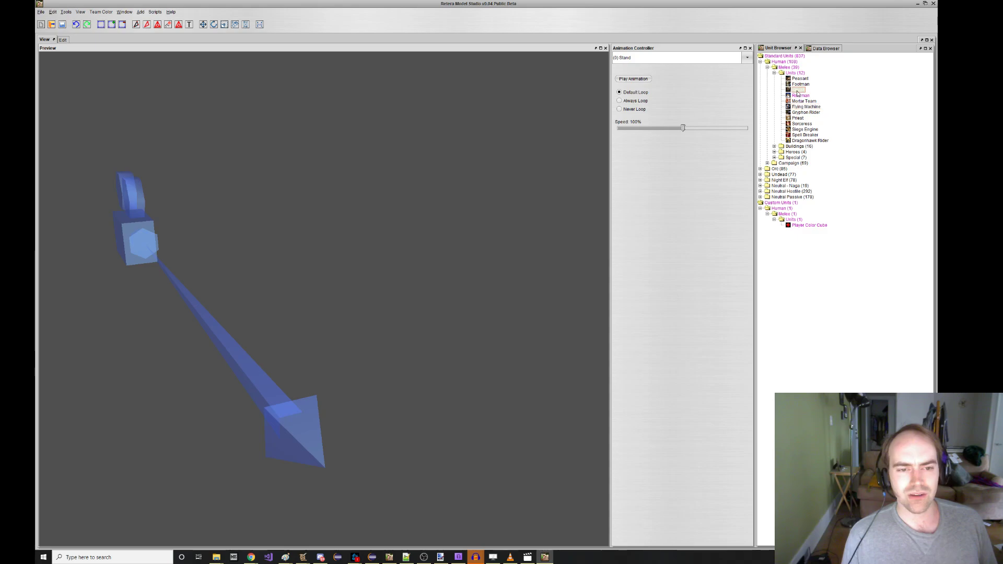
pyautogui.click(62, 14)
pyautogui.moveTo(53, 13)
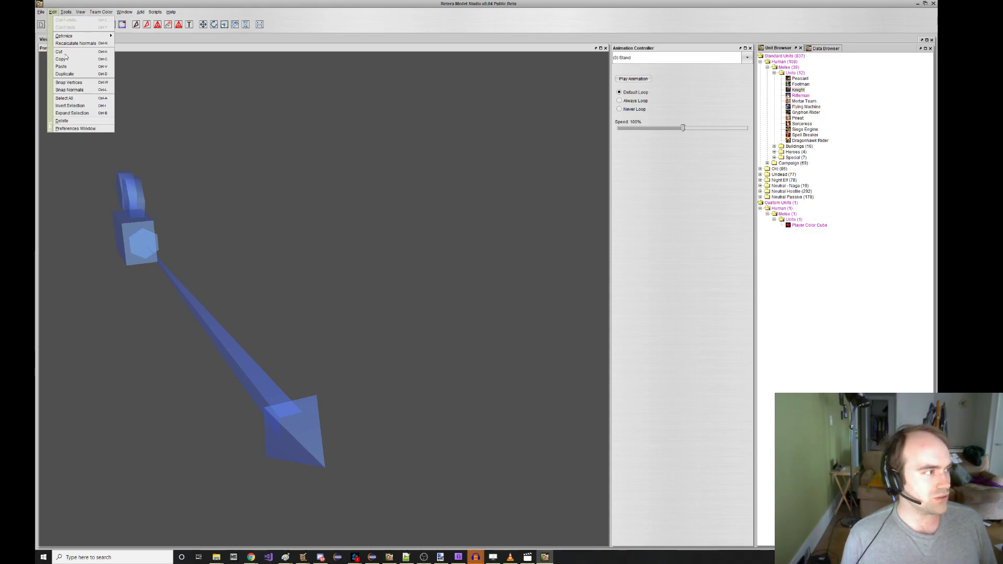
pyautogui.click(80, 129)
pyautogui.click(426, 205)
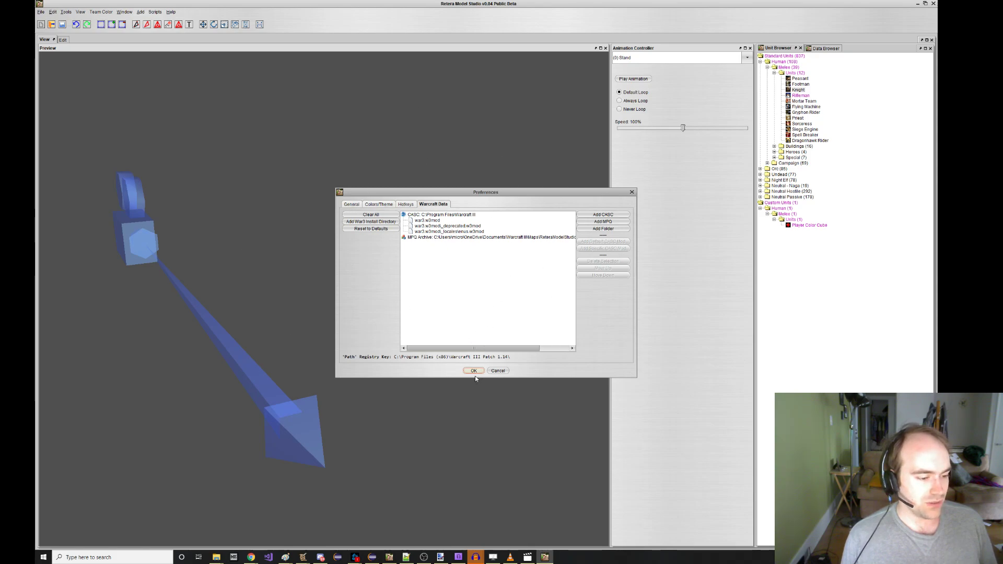
pyautogui.click(473, 371)
# Step: Close Retera Model Studio and return to the Datamod.java code in Eclipse, clearing the text selection
pyautogui.click(800, 228)
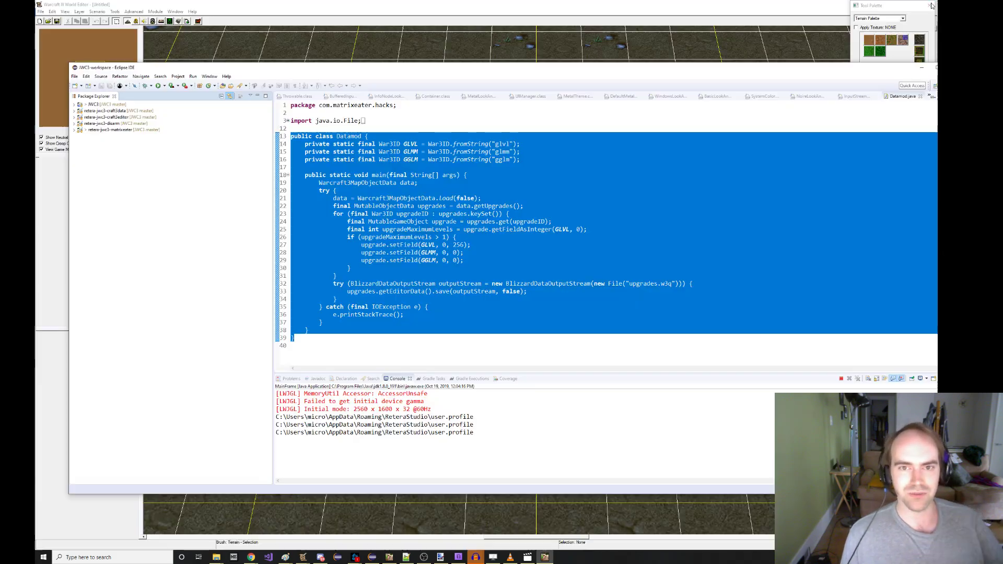
pyautogui.click(933, 3)
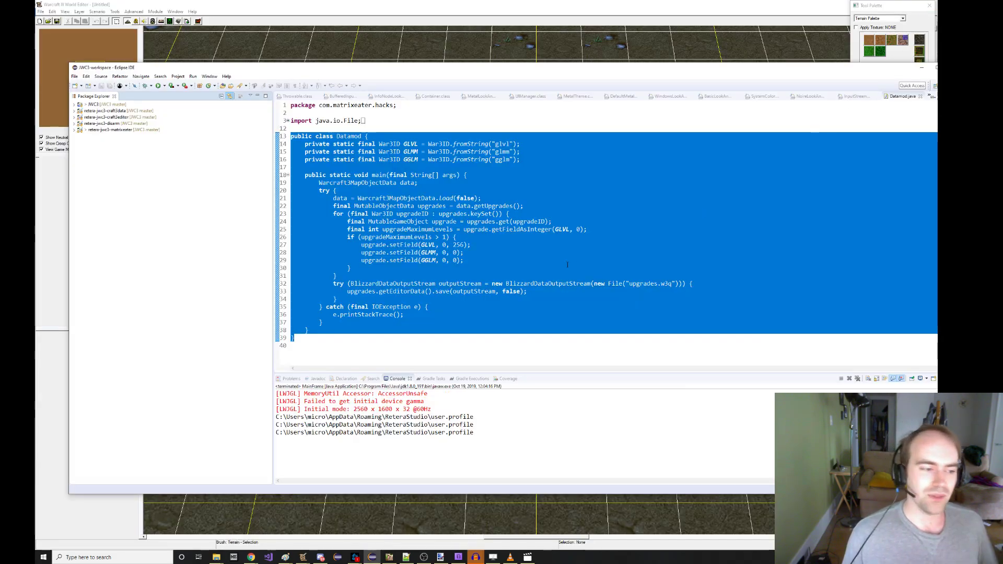
pyautogui.click(504, 306)
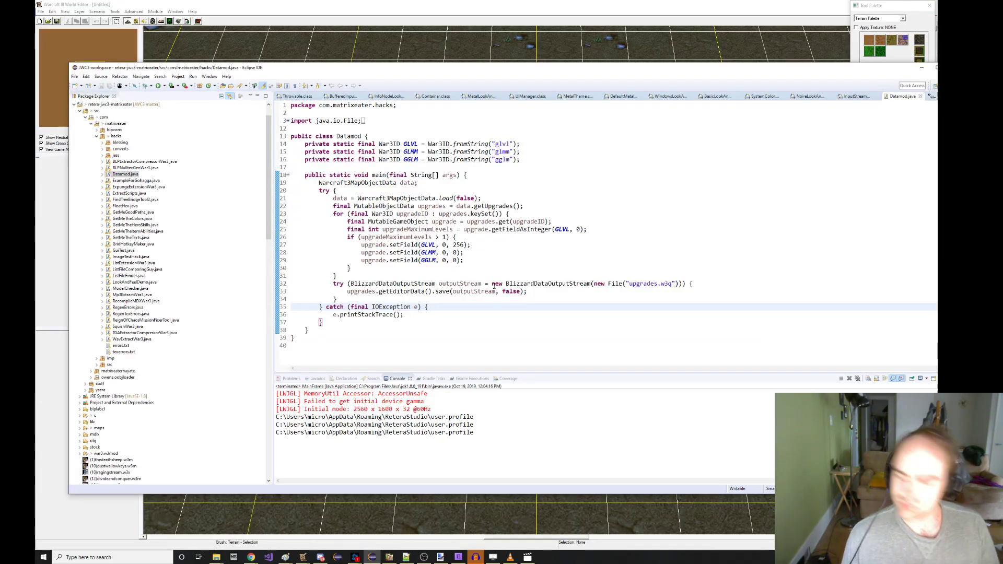